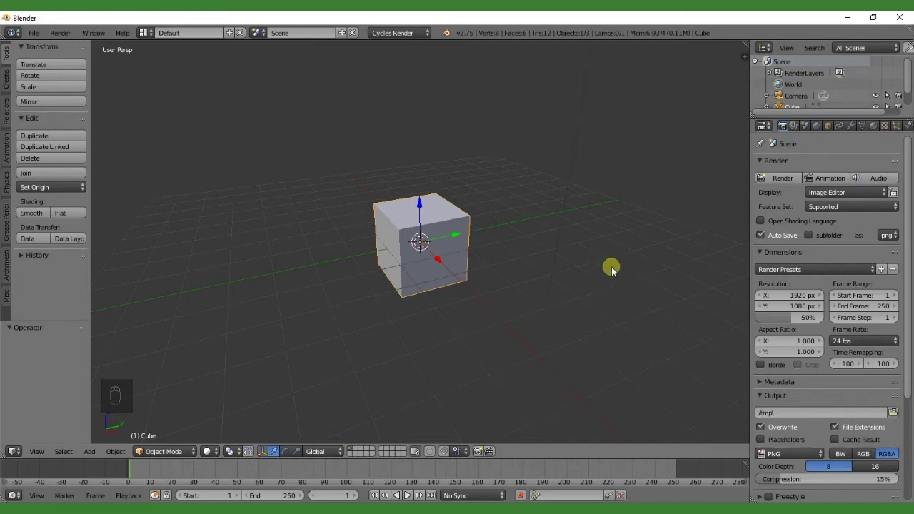
Orbit around the scene to bring the camera and lamp into view, and select the camera
{"action": "middle_click_drag", "start_coordinate": [548, 263], "coordinate": [457, 237]}
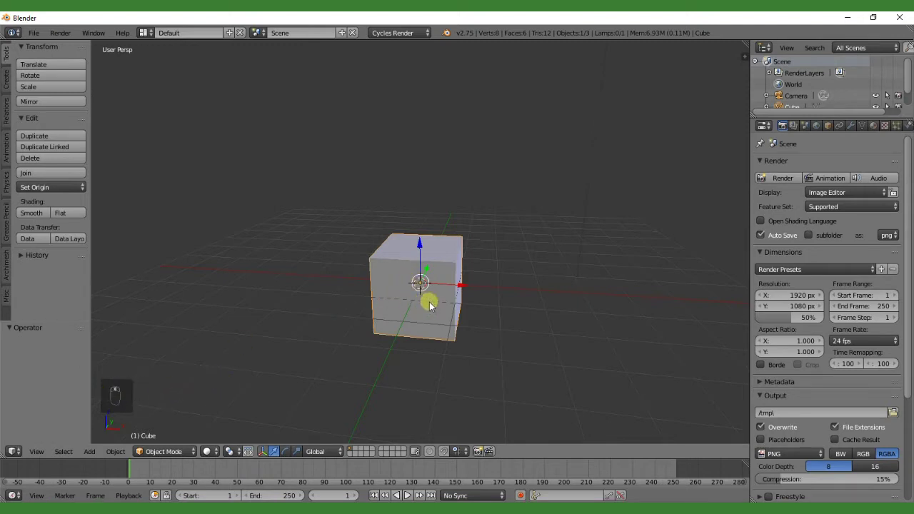
{"action": "middle_click_drag", "start_coordinate": [429, 306], "coordinate": [238, 332]}
{"action": "middle_click_drag", "start_coordinate": [471, 246], "coordinate": [490, 281]}
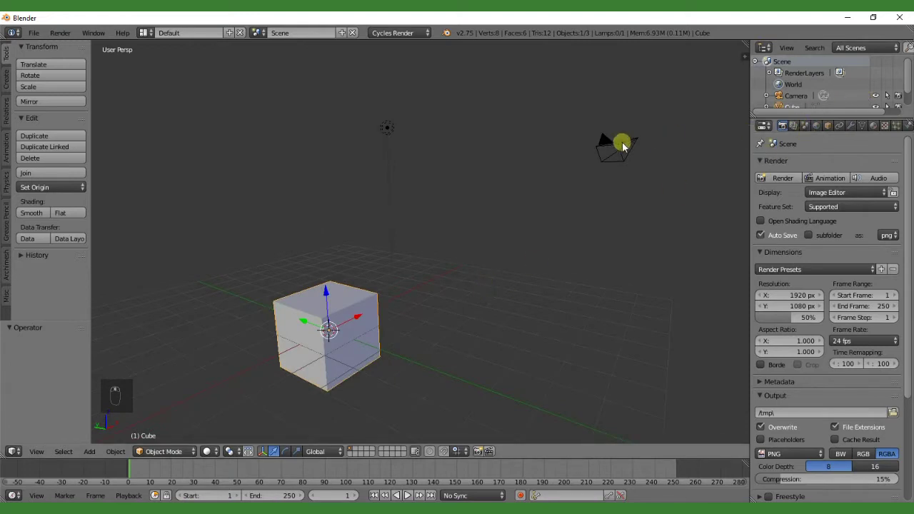
{"action": "right_click", "coordinate": [622, 147]}
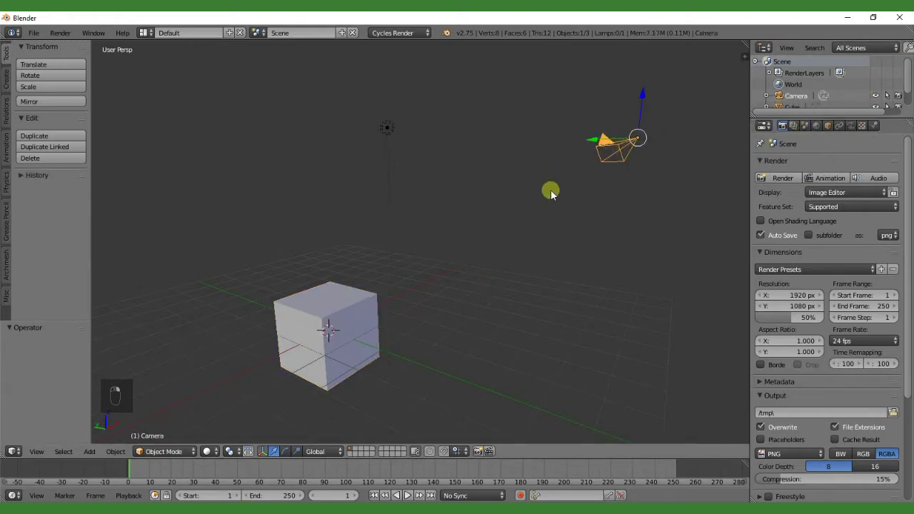
{"action": "middle_click_drag", "start_coordinate": [550, 189], "coordinate": [375, 328]}
Start moving the cube and cancel, then orbit to look down and reselect the camera
{"action": "right_click", "coordinate": [330, 332]}
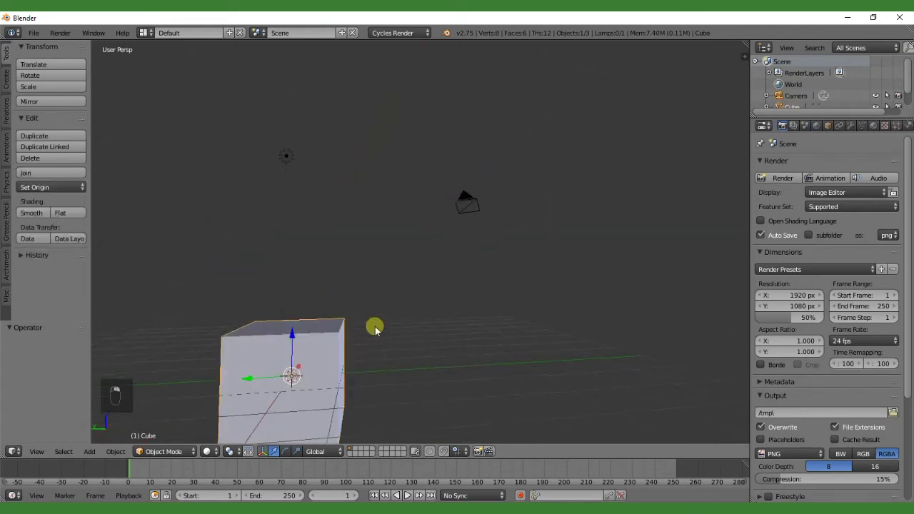
{"action": "key", "text": "g"}
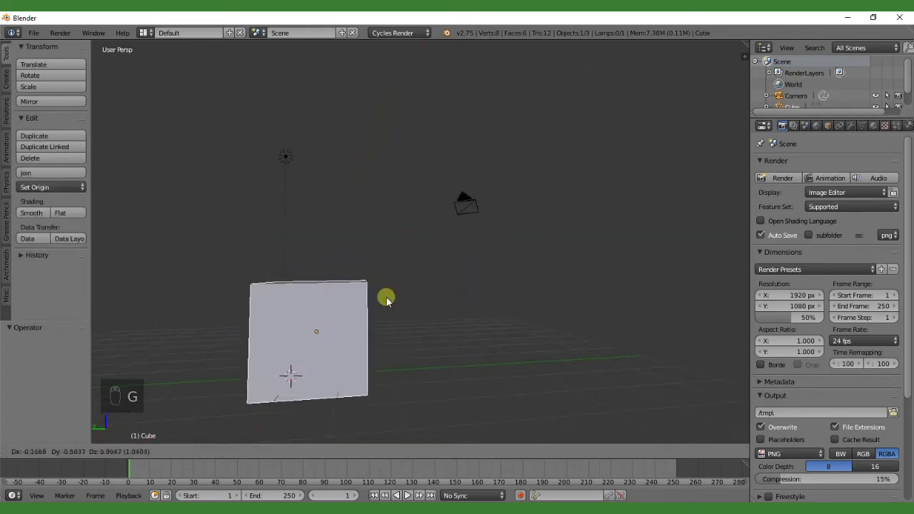
{"action": "right_click", "coordinate": [386, 300]}
{"action": "mouse_move", "coordinate": [386, 300]}
{"action": "middle_mouse_down"}
{"action": "mouse_move", "coordinate": [429, 306]}
{"action": "mouse_move", "coordinate": [377, 312]}
{"action": "middle_mouse_up"}
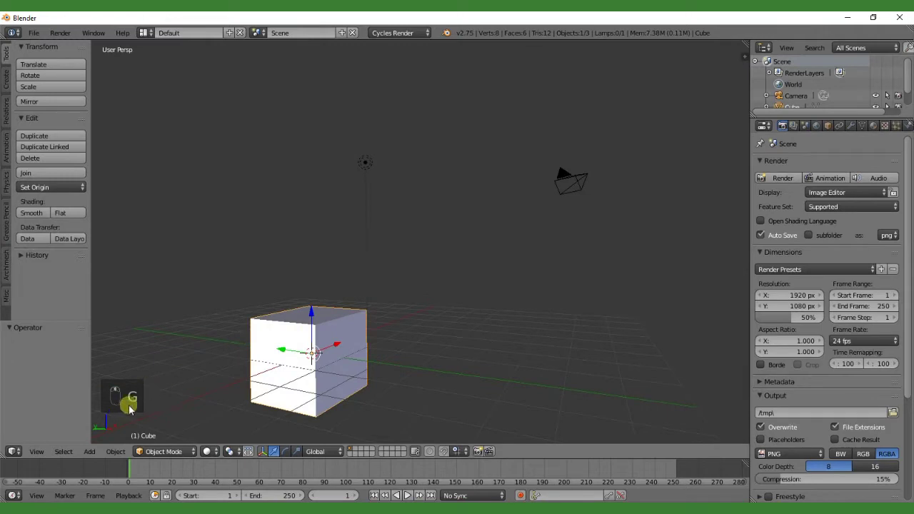
{"action": "middle_click_drag", "start_coordinate": [312, 353], "coordinate": [469, 202]}
{"action": "right_click", "coordinate": [502, 136]}
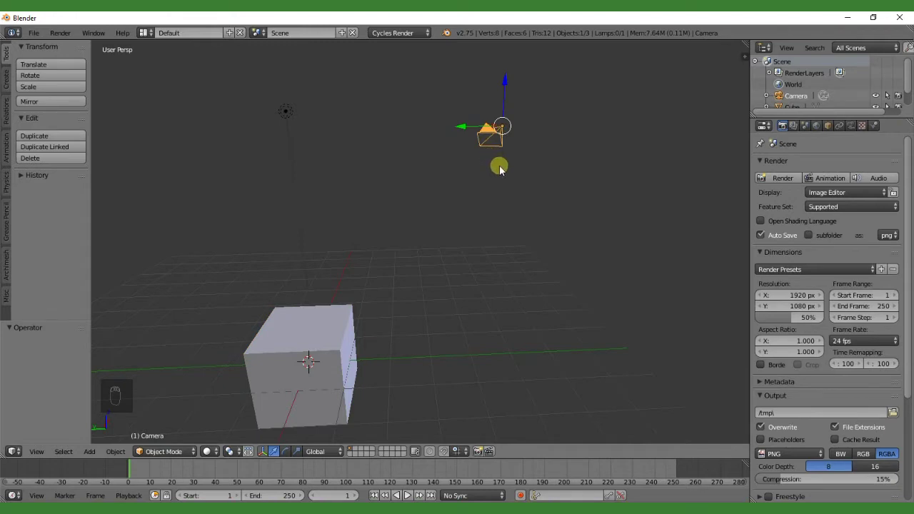
Add a Track To constraint from the camera's Object Constraints tab
{"action": "left_click", "coordinate": [840, 127]}
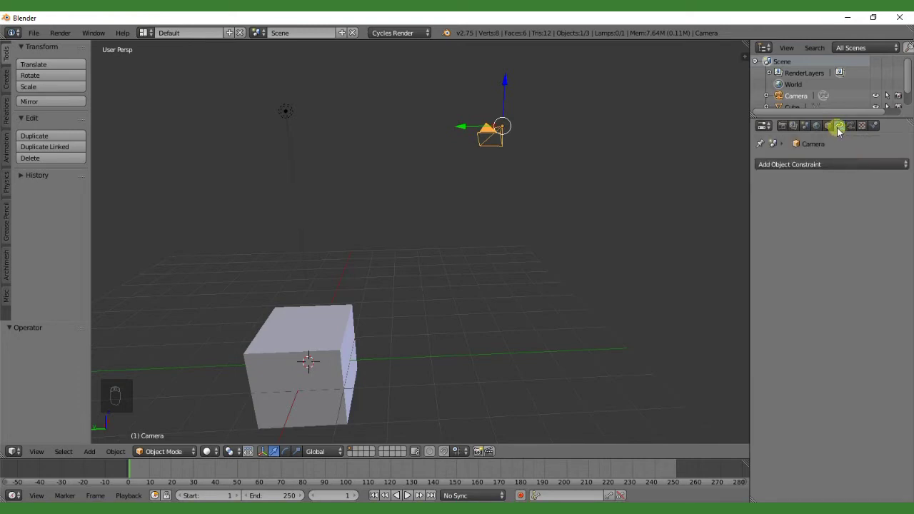
{"action": "middle_click_drag", "start_coordinate": [488, 192], "coordinate": [641, 208]}
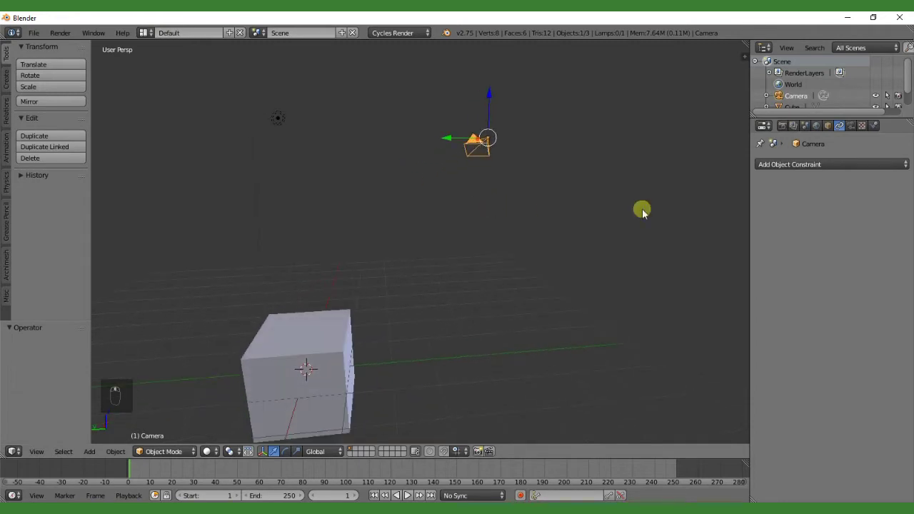
{"action": "left_click", "coordinate": [834, 165]}
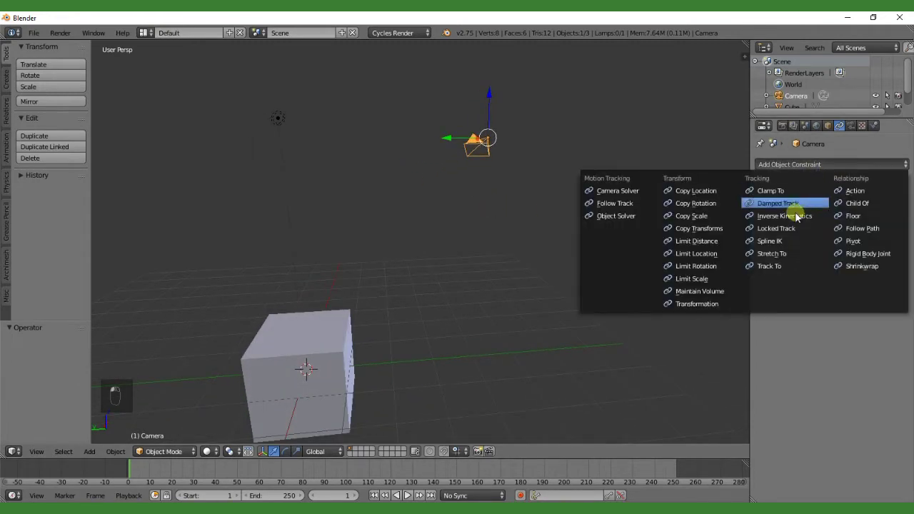
{"action": "left_click", "coordinate": [768, 267]}
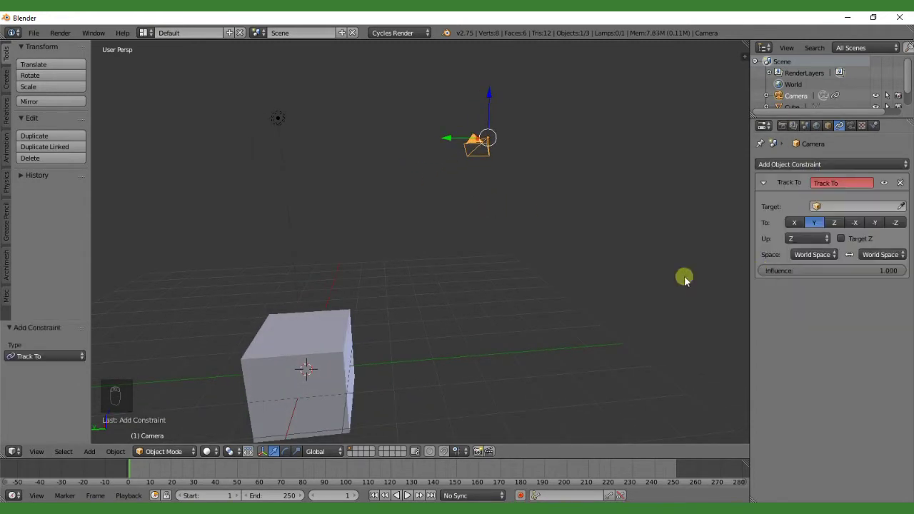
Select the cube, reselect the camera and open the Track To Target object list
{"action": "middle_click_drag", "start_coordinate": [479, 267], "coordinate": [534, 229]}
{"action": "right_click", "coordinate": [359, 343]}
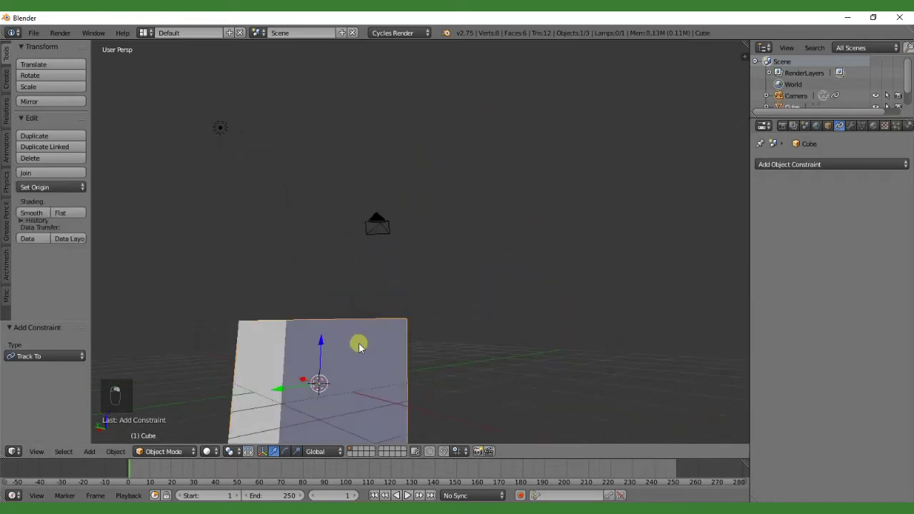
{"action": "middle_click_drag", "start_coordinate": [443, 312], "coordinate": [273, 351]}
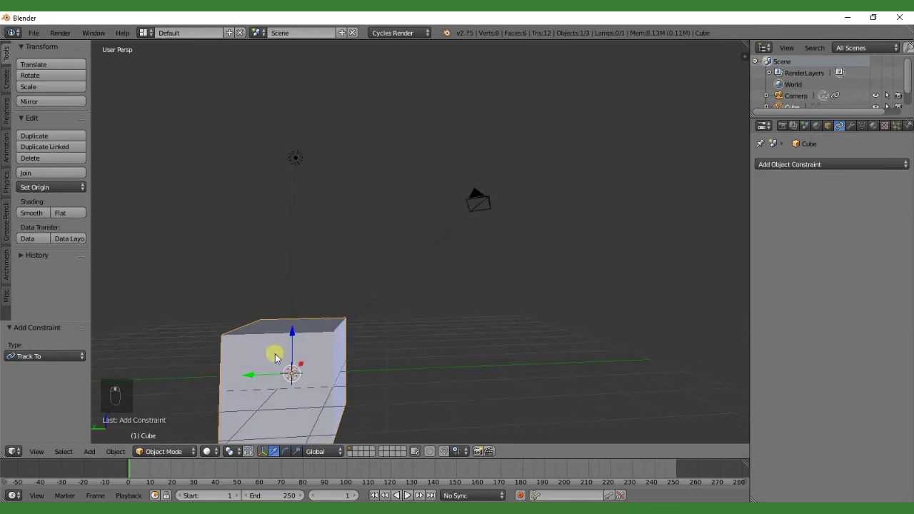
{"action": "middle_click_drag", "start_coordinate": [388, 319], "coordinate": [404, 347]}
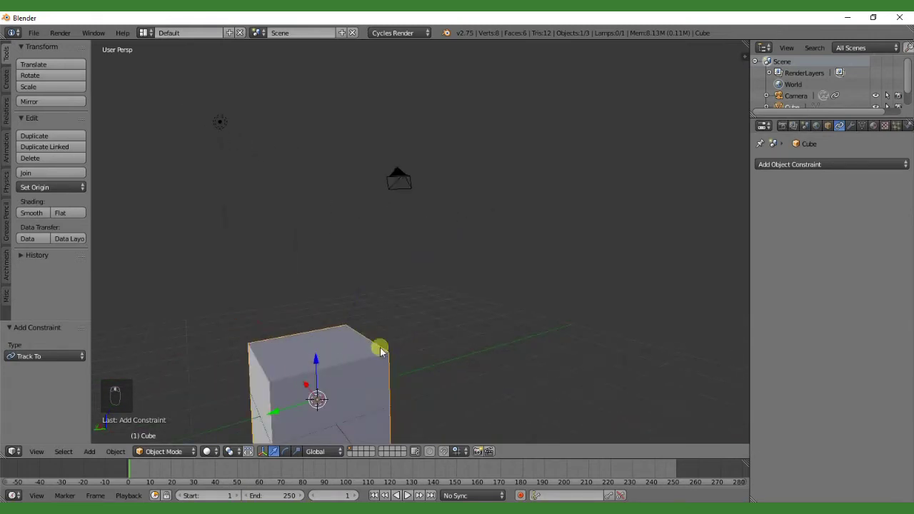
{"action": "right_click", "coordinate": [400, 179]}
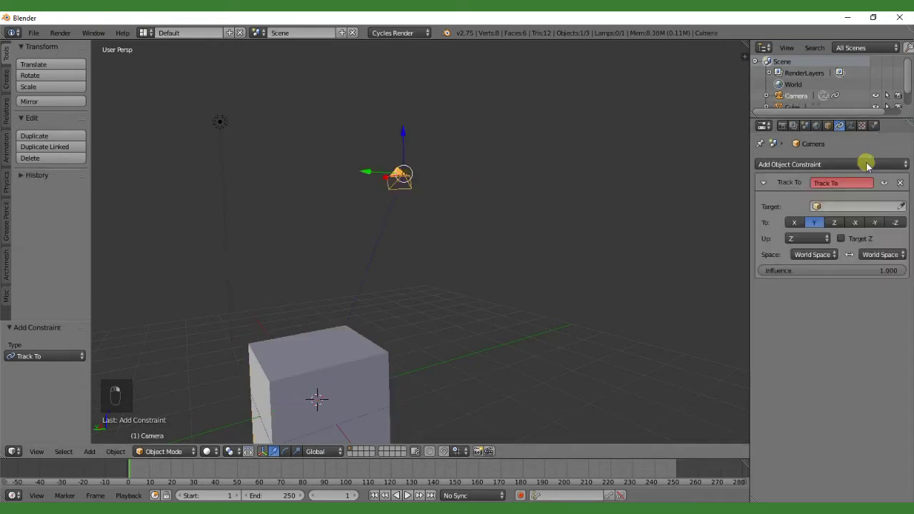
{"action": "left_click", "coordinate": [832, 209]}
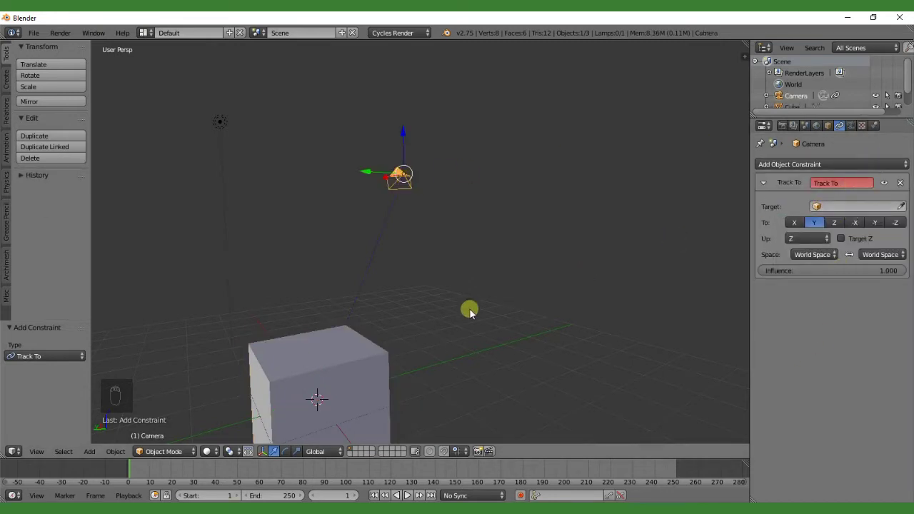
{"action": "middle_click_drag", "start_coordinate": [470, 310], "coordinate": [422, 289]}
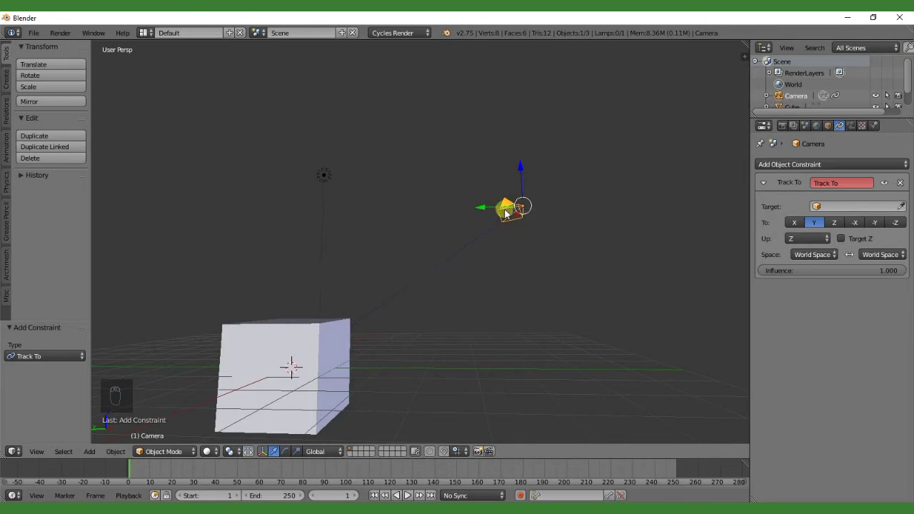
{"action": "right_click", "coordinate": [449, 256]}
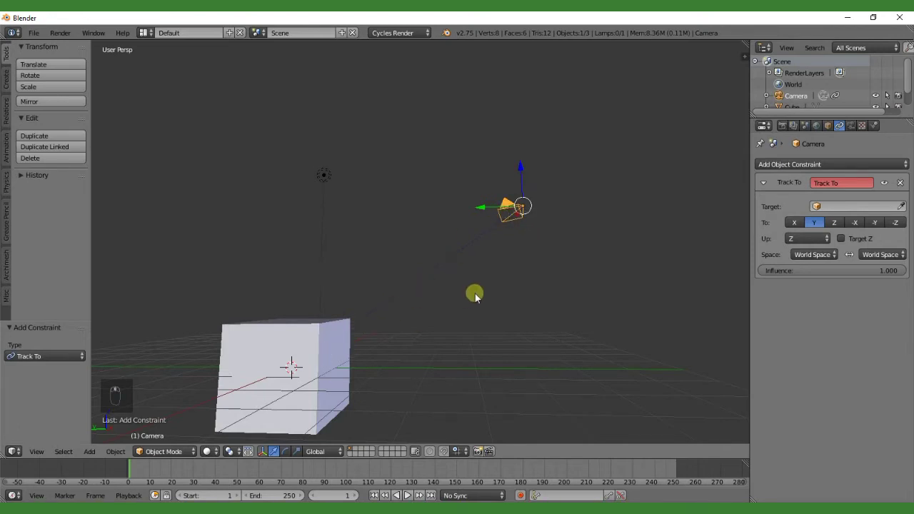
{"action": "middle_click_drag", "start_coordinate": [474, 292], "coordinate": [543, 282]}
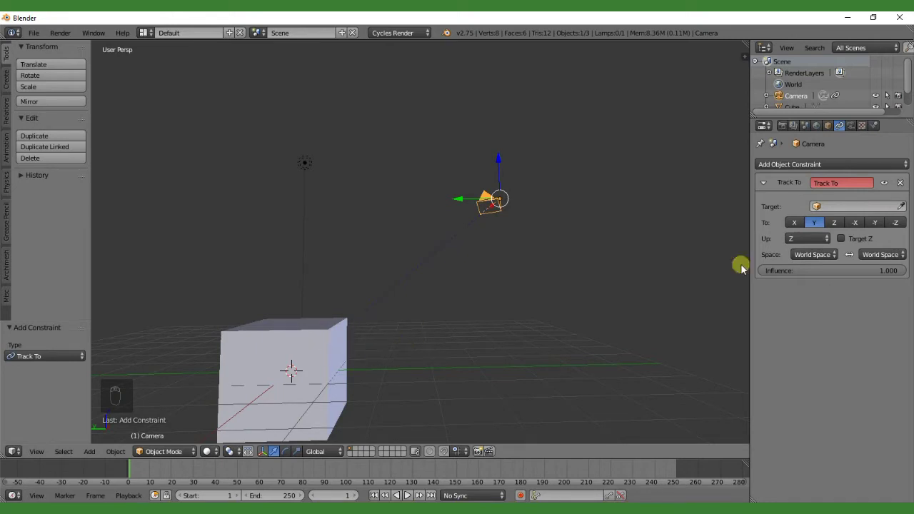
Set the Track To target to Cube so the camera aims at it
{"action": "left_click", "coordinate": [852, 209]}
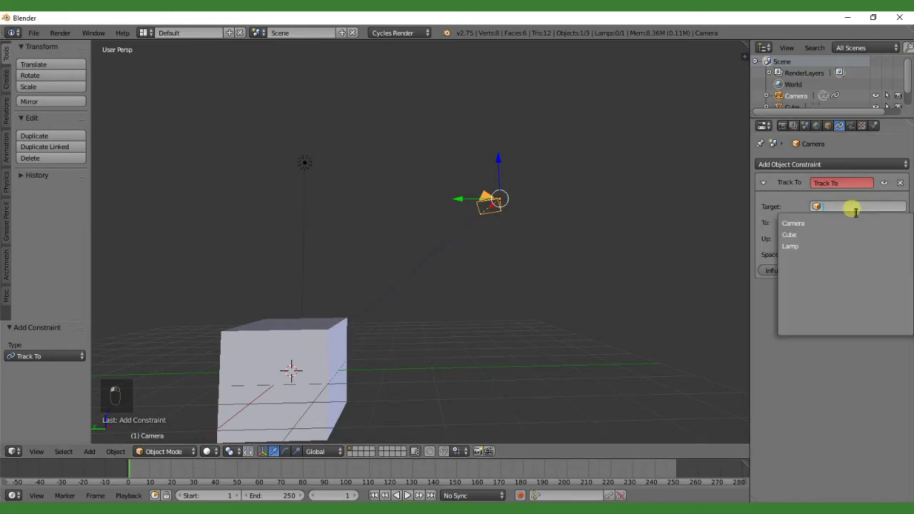
{"action": "left_click", "coordinate": [794, 236]}
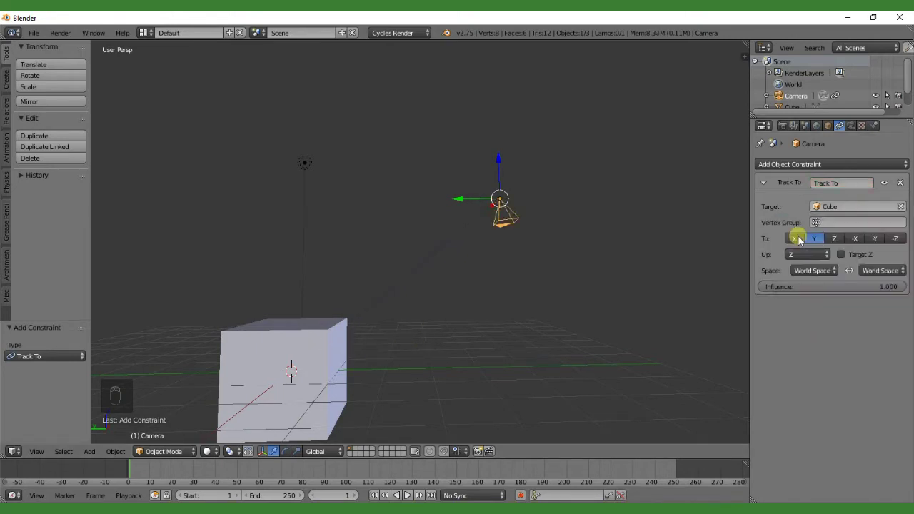
{"action": "middle_click_drag", "start_coordinate": [618, 245], "coordinate": [493, 257]}
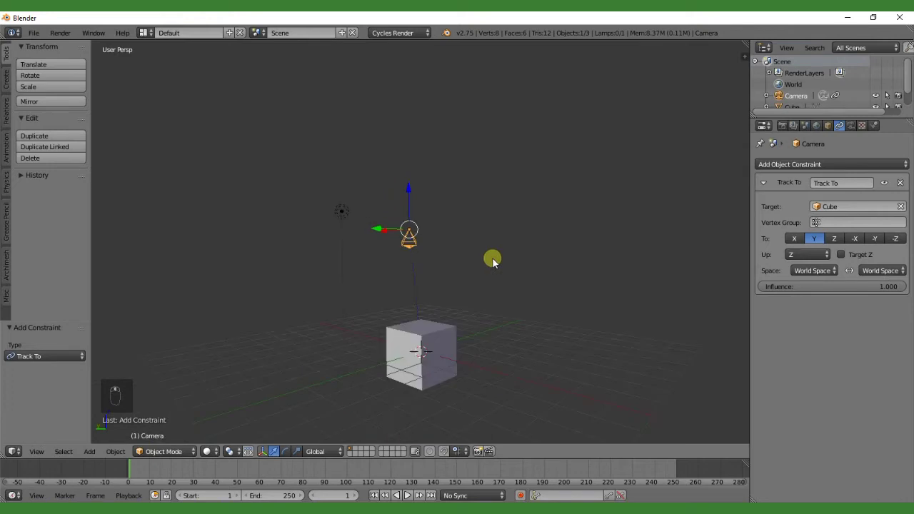
Test the tracking by moving the cube and cancelling, then reselect the camera
{"action": "right_click", "coordinate": [445, 335]}
{"action": "middle_click_drag", "start_coordinate": [512, 312], "coordinate": [452, 334]}
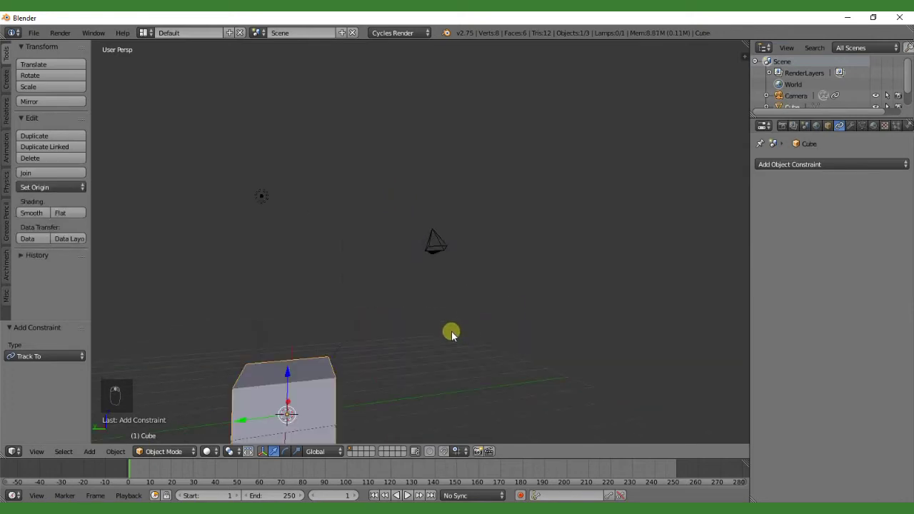
{"action": "key", "text": "g"}
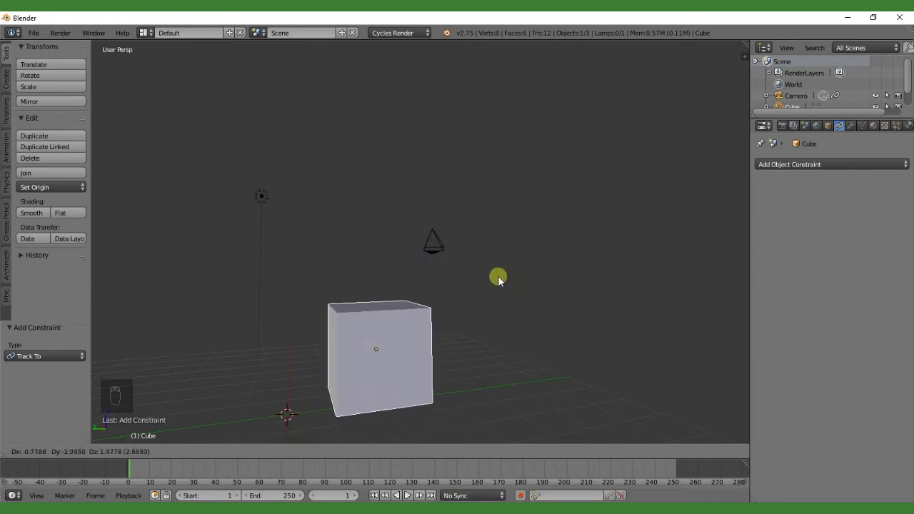
{"action": "right_click", "coordinate": [451, 257]}
{"action": "middle_click_drag", "start_coordinate": [451, 257], "coordinate": [421, 270]}
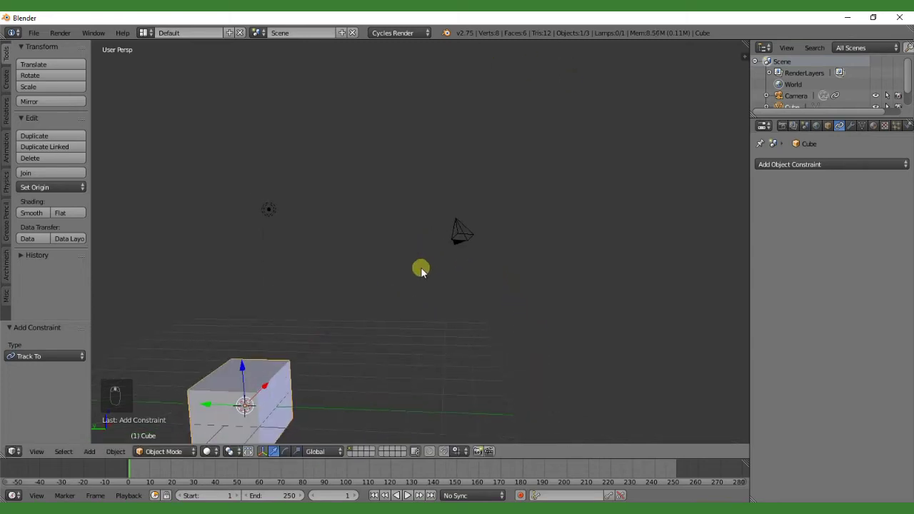
{"action": "right_click", "coordinate": [466, 233]}
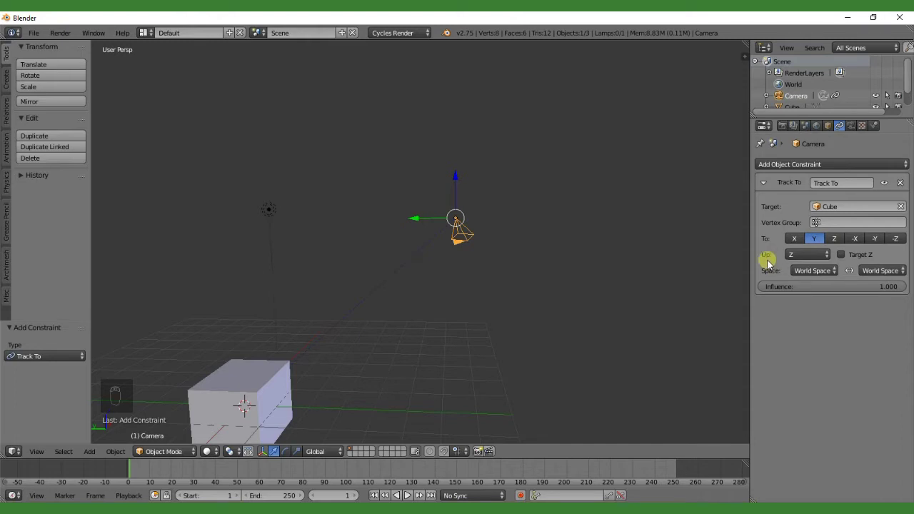
Change the Track To up axis to Y
{"action": "left_click", "coordinate": [805, 256]}
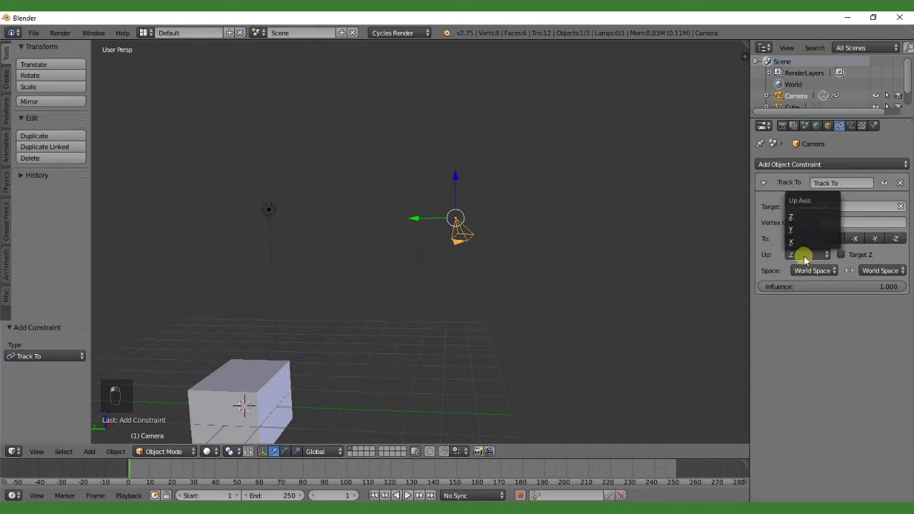
{"action": "left_click", "coordinate": [792, 229]}
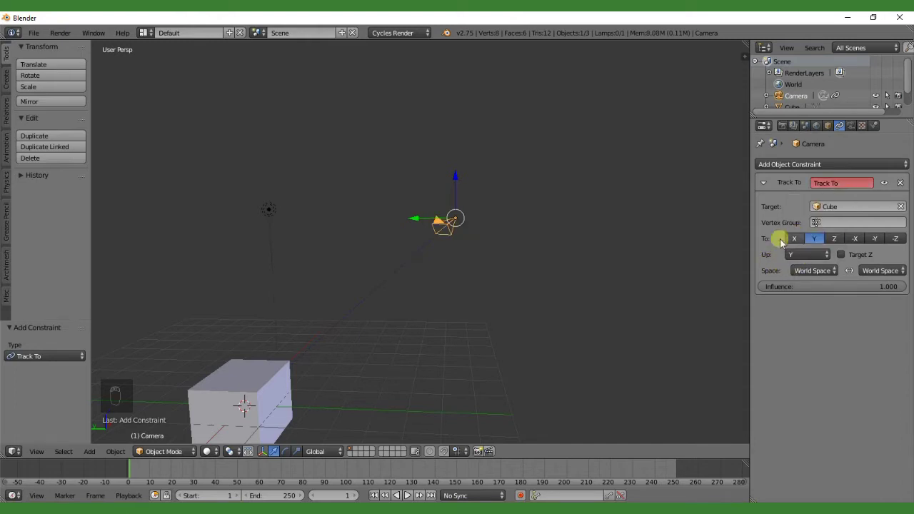
{"action": "middle_click_drag", "start_coordinate": [479, 277], "coordinate": [579, 373]}
Test the tracking by moving the cube and cancelling the move
{"action": "right_click", "coordinate": [638, 400]}
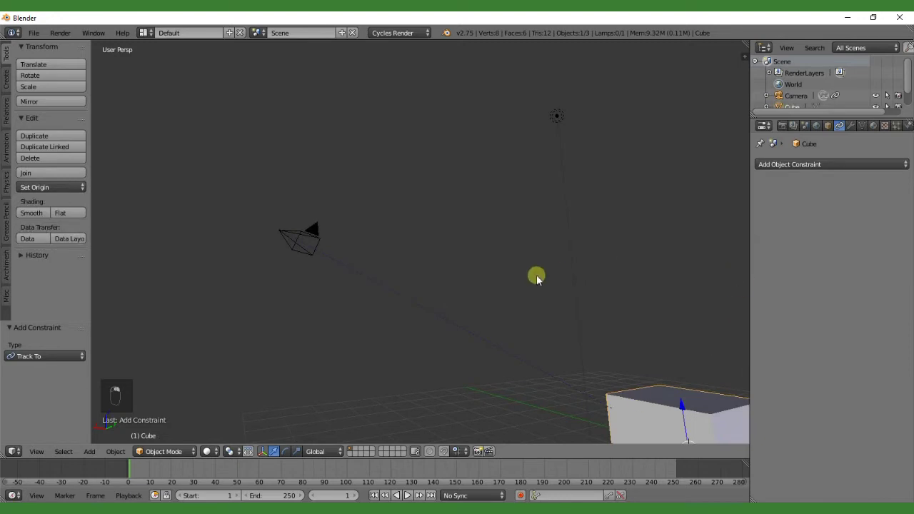
{"action": "key", "text": "g"}
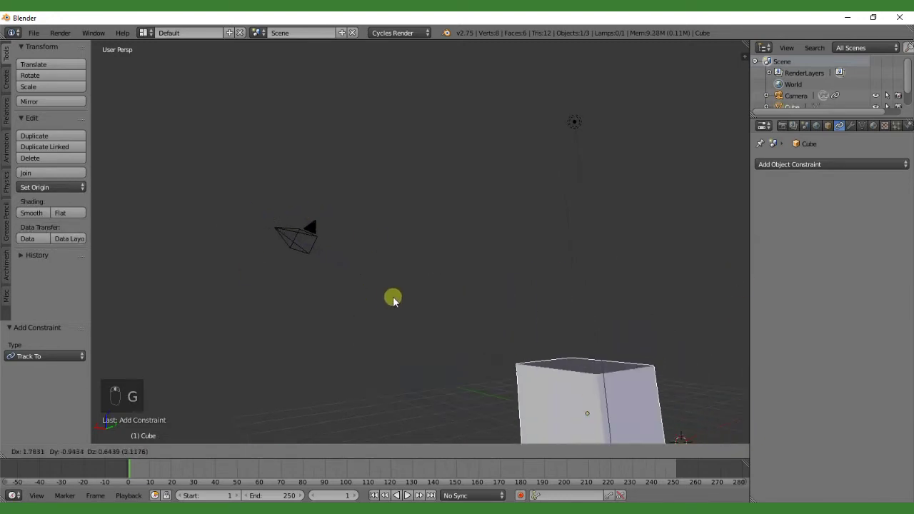
{"action": "right_click", "coordinate": [455, 260]}
Select the camera and set the Track To axis to -Z, trying Z before returning to -Z
{"action": "middle_click_drag", "start_coordinate": [454, 261], "coordinate": [343, 254]}
{"action": "right_click", "coordinate": [342, 255]}
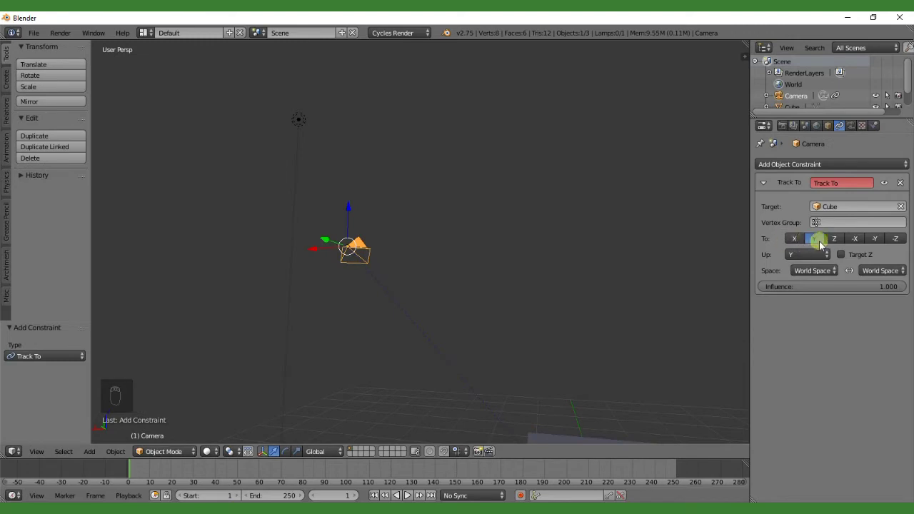
{"action": "middle_click_drag", "start_coordinate": [510, 257], "coordinate": [429, 260]}
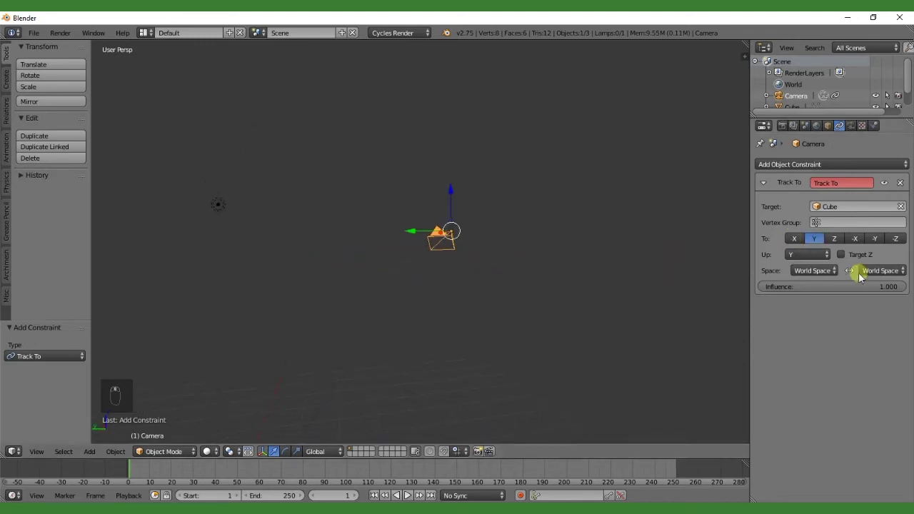
{"action": "left_click", "coordinate": [893, 238]}
{"action": "middle_click_drag", "start_coordinate": [476, 302], "coordinate": [543, 296]}
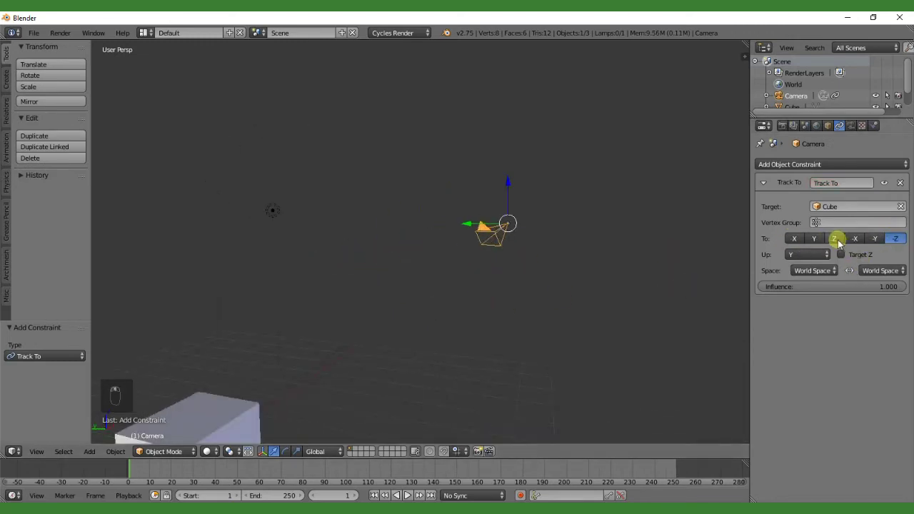
{"action": "left_click", "coordinate": [835, 239]}
{"action": "middle_click_drag", "start_coordinate": [634, 257], "coordinate": [575, 231]}
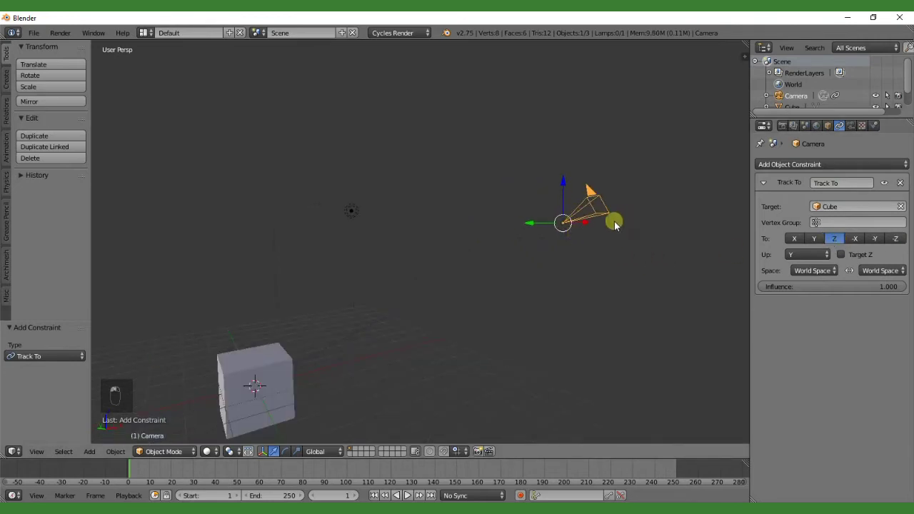
{"action": "left_click", "coordinate": [894, 240]}
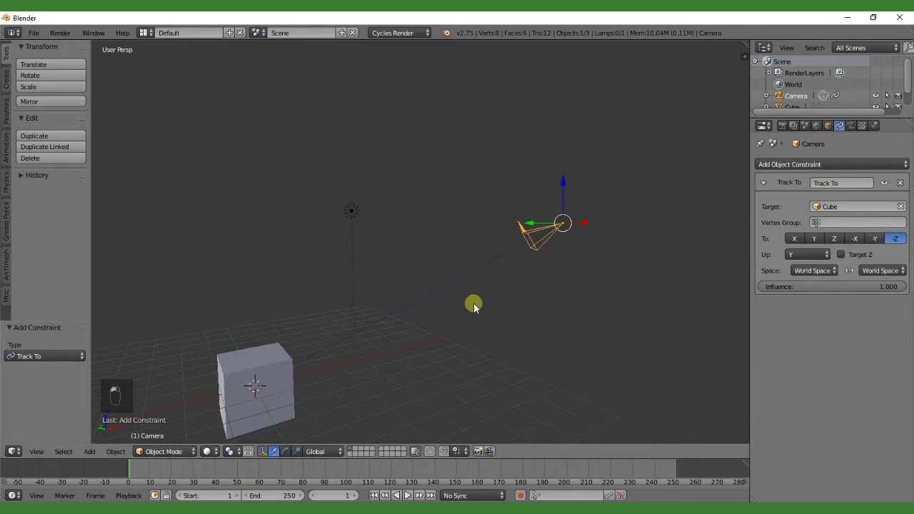
{"action": "middle_click_drag", "start_coordinate": [474, 306], "coordinate": [427, 330]}
Select the cube, start moving it and cancel to check the camera's aim
{"action": "right_click", "coordinate": [381, 357]}
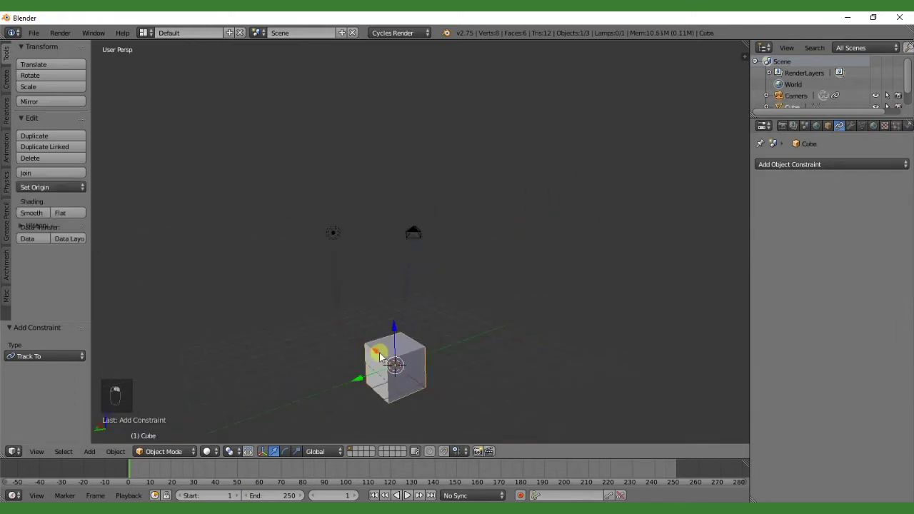
{"action": "key", "text": "g"}
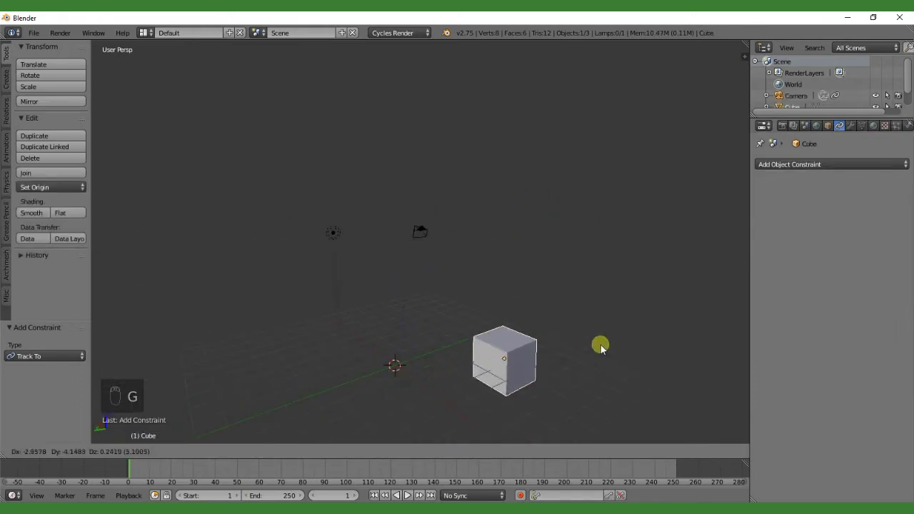
{"action": "right_click", "coordinate": [503, 385]}
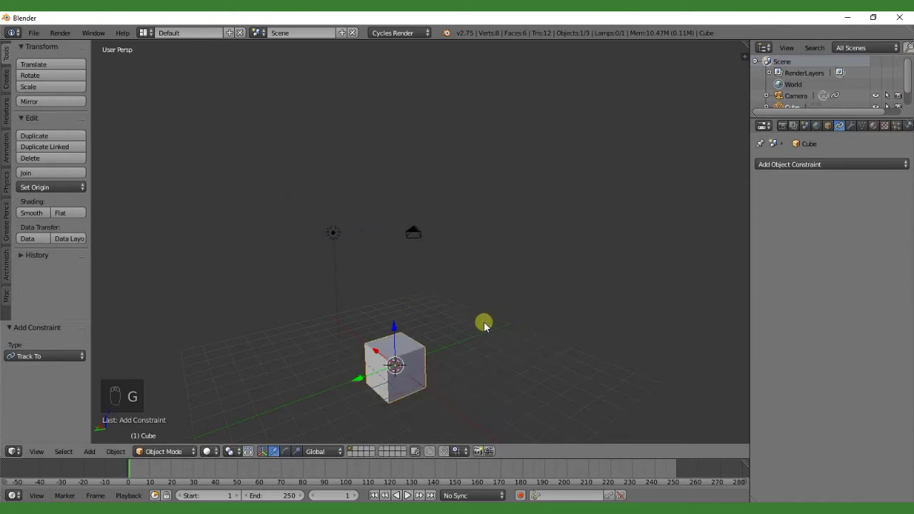
Look through the camera with Numpad 0, enable Lock Camera to View, and move the cube in view
{"action": "key", "text": "KP_0"}
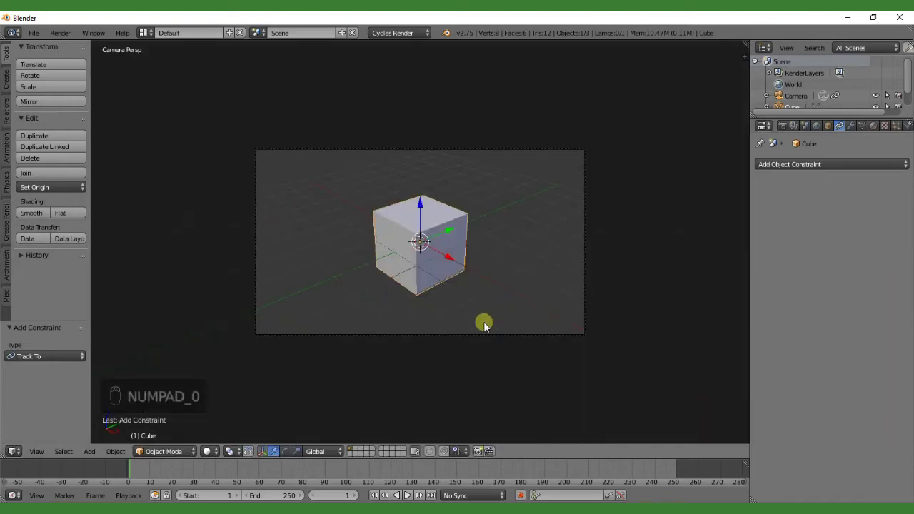
{"action": "scroll", "coordinate": [484, 325], "scroll_direction": "up", "scroll_amount": 3}
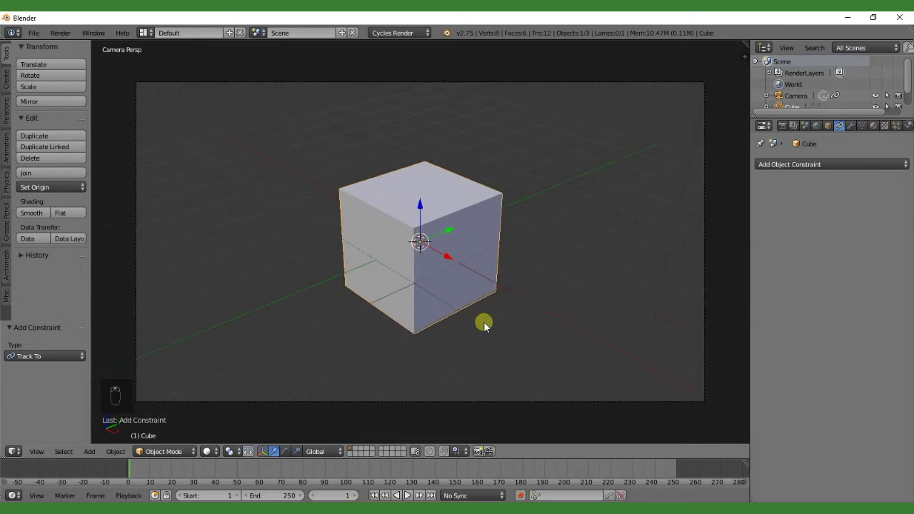
{"action": "key", "text": "n"}
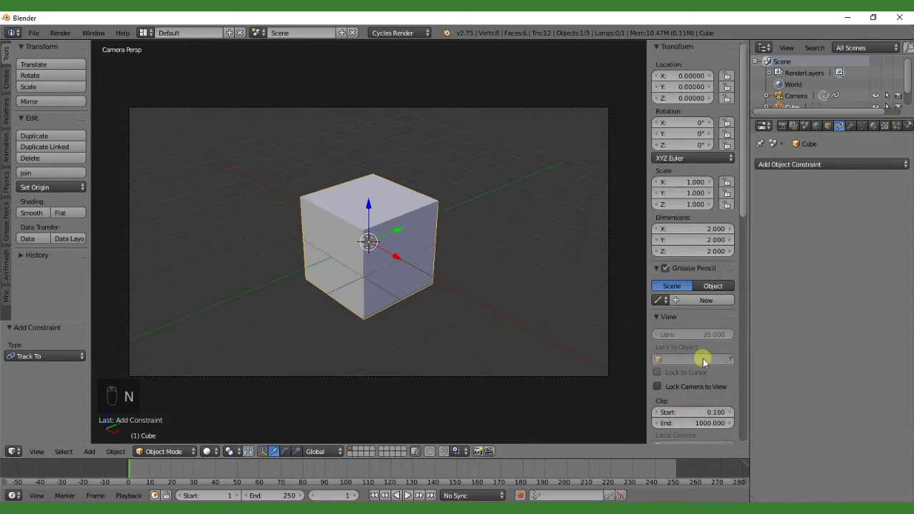
{"action": "scroll", "coordinate": [703, 359], "scroll_direction": "down", "scroll_amount": 2}
{"action": "left_click", "coordinate": [658, 341]}
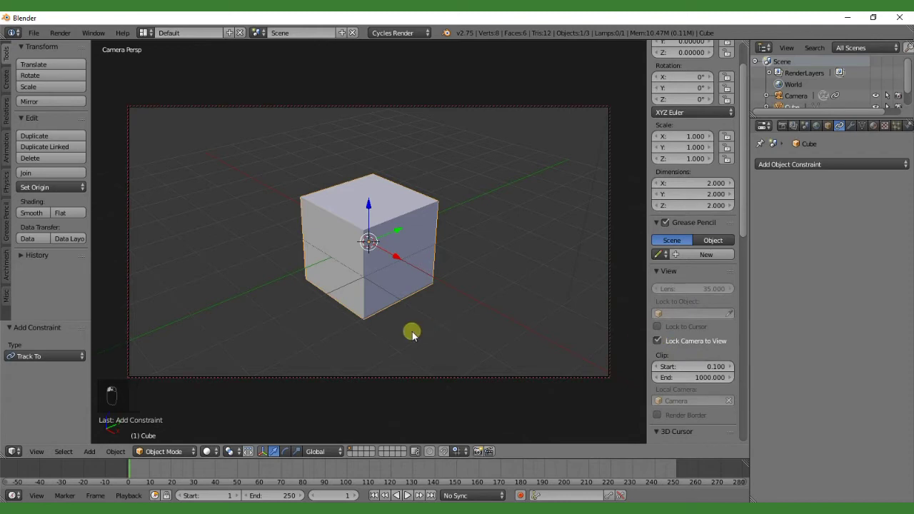
{"action": "key", "text": "n"}
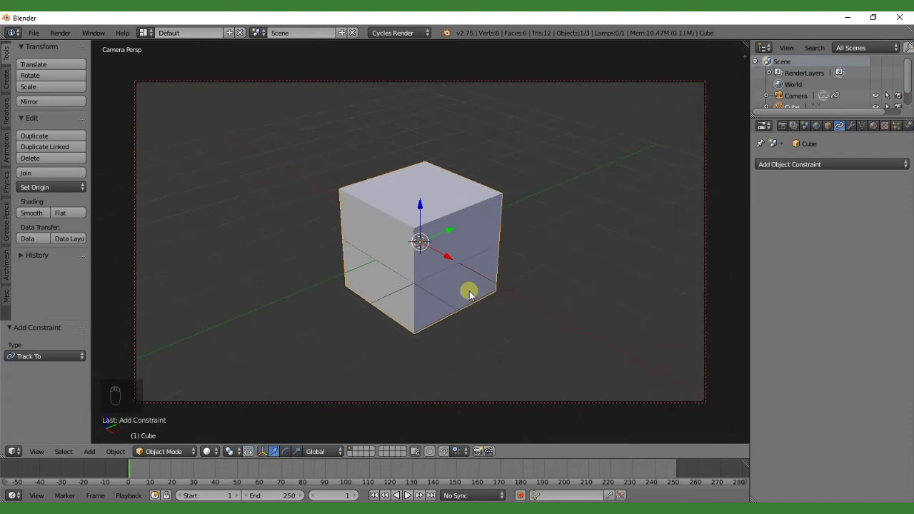
{"action": "key", "text": "g"}
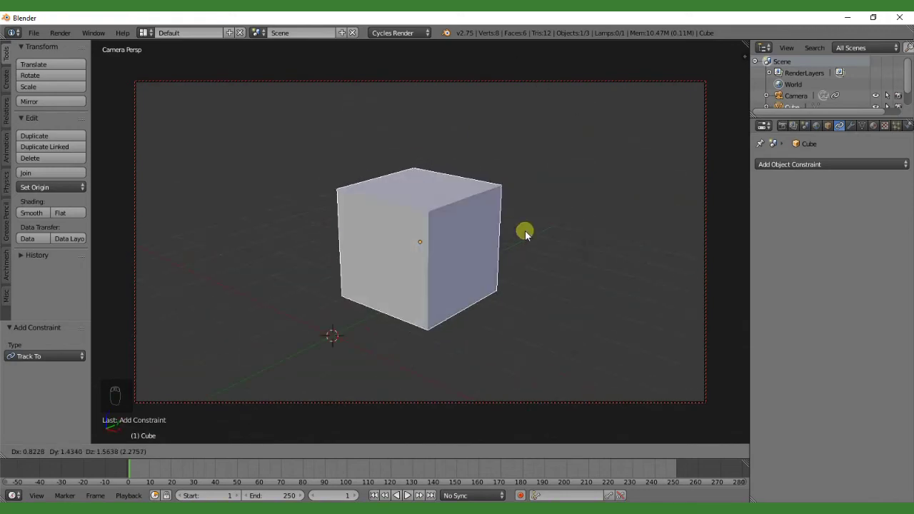
{"action": "left_click", "coordinate": [429, 309]}
Return to perspective view, deselect everything, and add a Plain Axes empty
{"action": "key", "text": "KP_0"}
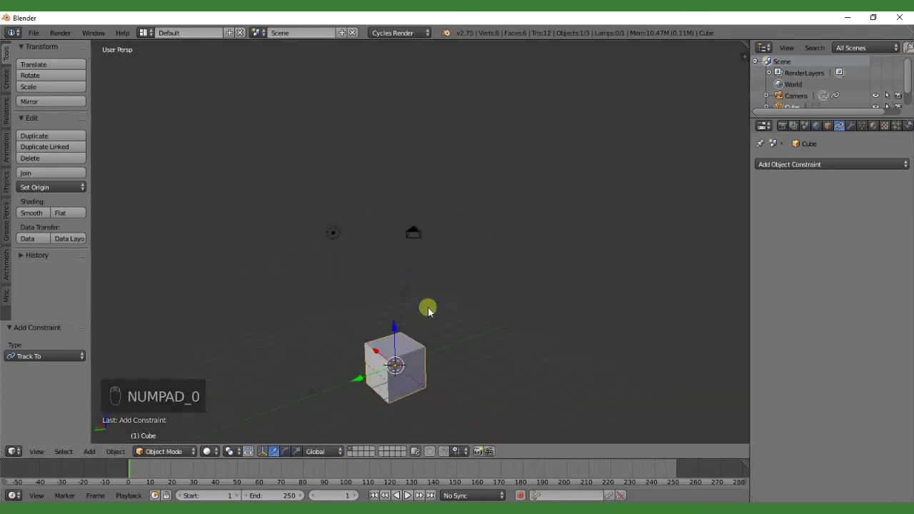
{"action": "key", "text": "a"}
{"action": "key", "text": "a"}
{"action": "middle_click_drag", "start_coordinate": [435, 310], "coordinate": [430, 348]}
{"action": "key", "text": "shift+a"}
{"action": "mouse_move", "coordinate": [431, 350]}
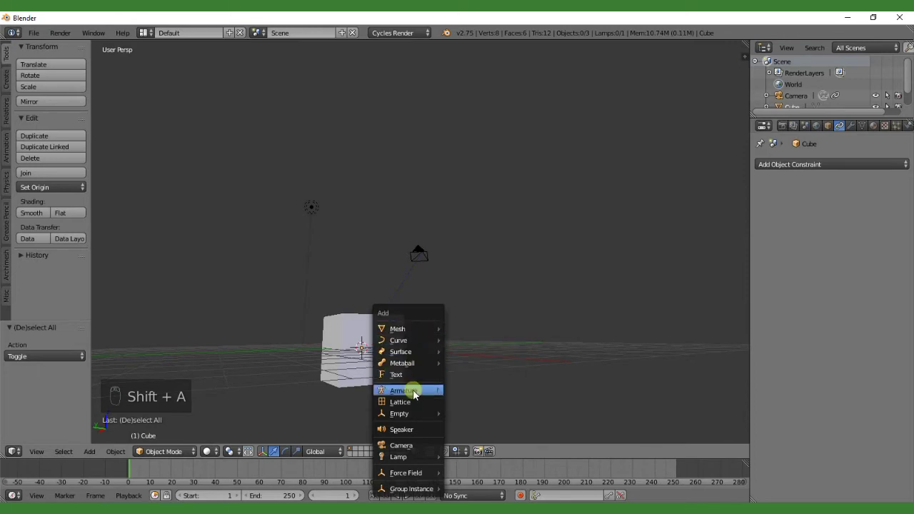
{"action": "mouse_move", "coordinate": [419, 417]}
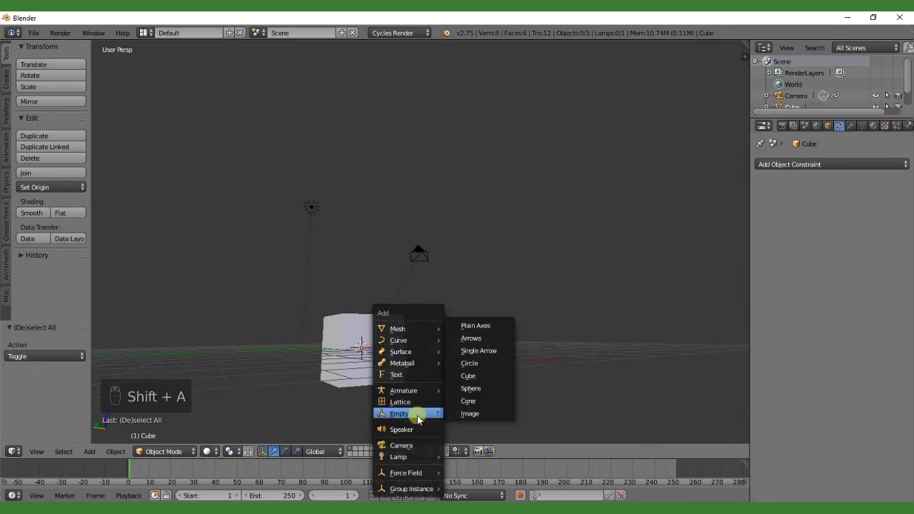
{"action": "left_click", "coordinate": [491, 330]}
Raise the empty along Z to 2.041 above the cube
{"action": "middle_click_drag", "start_coordinate": [506, 326], "coordinate": [357, 327]}
{"action": "left_click_drag", "start_coordinate": [321, 321], "coordinate": [322, 268]}
{"action": "middle_click_drag", "start_coordinate": [322, 267], "coordinate": [369, 296]}
{"action": "scroll", "coordinate": [428, 307], "scroll_direction": "up", "scroll_amount": 6}
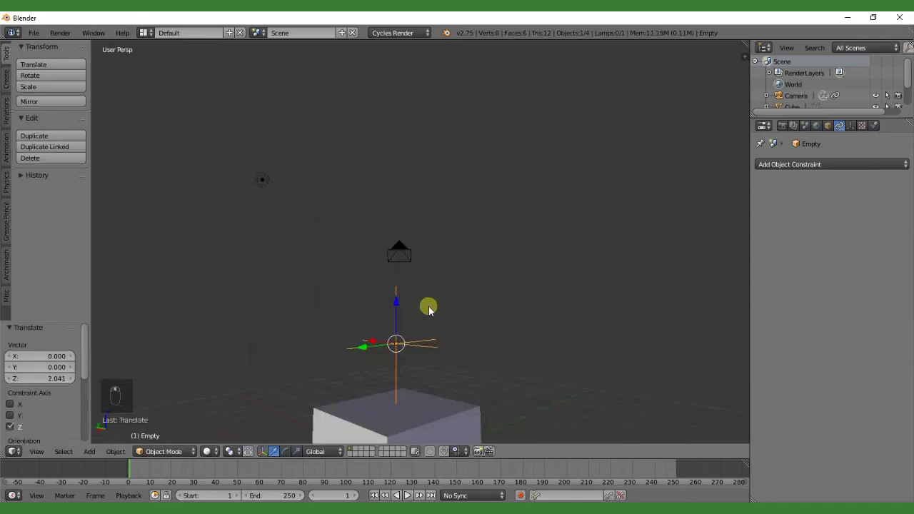
Orbit to a near-level frontal view of the cube and select the cube
{"action": "middle_click_drag", "start_coordinate": [425, 350], "coordinate": [465, 310]}
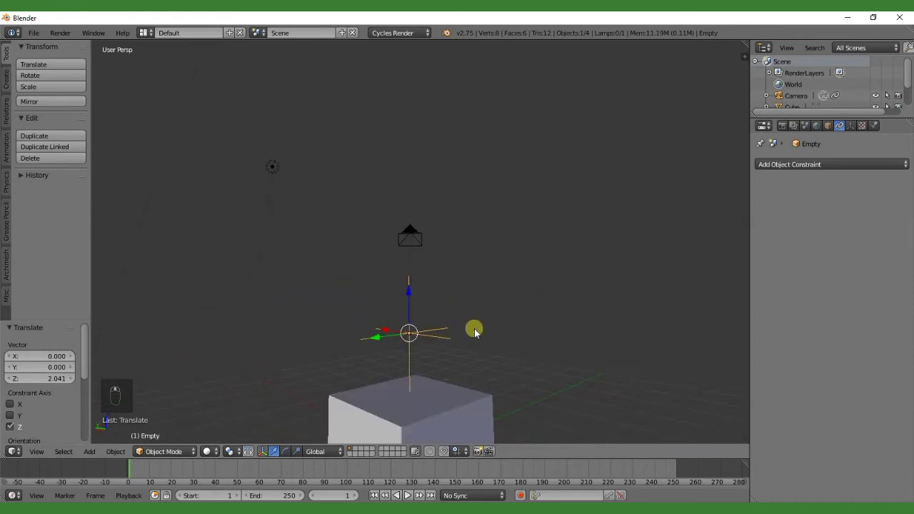
{"action": "middle_click_drag", "start_coordinate": [475, 333], "coordinate": [475, 317]}
{"action": "middle_click_drag", "start_coordinate": [422, 277], "coordinate": [464, 272]}
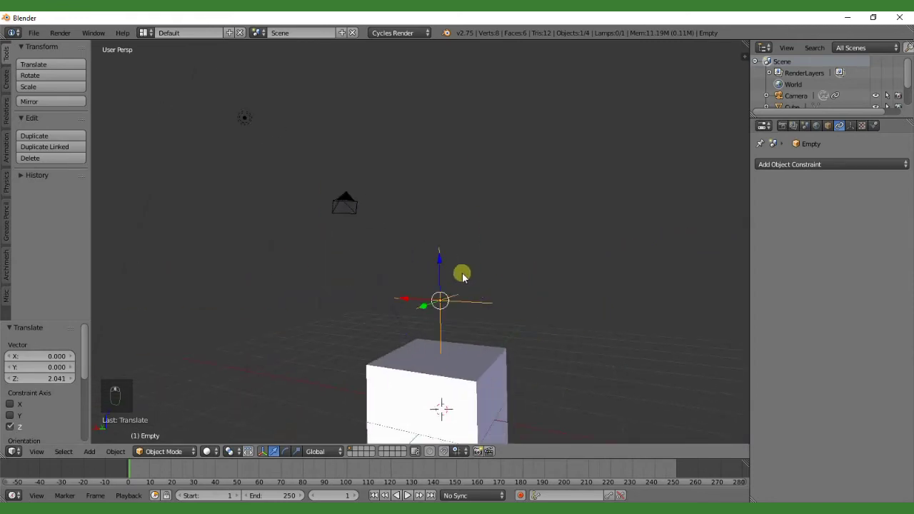
{"action": "middle_click_drag", "start_coordinate": [460, 314], "coordinate": [388, 265]}
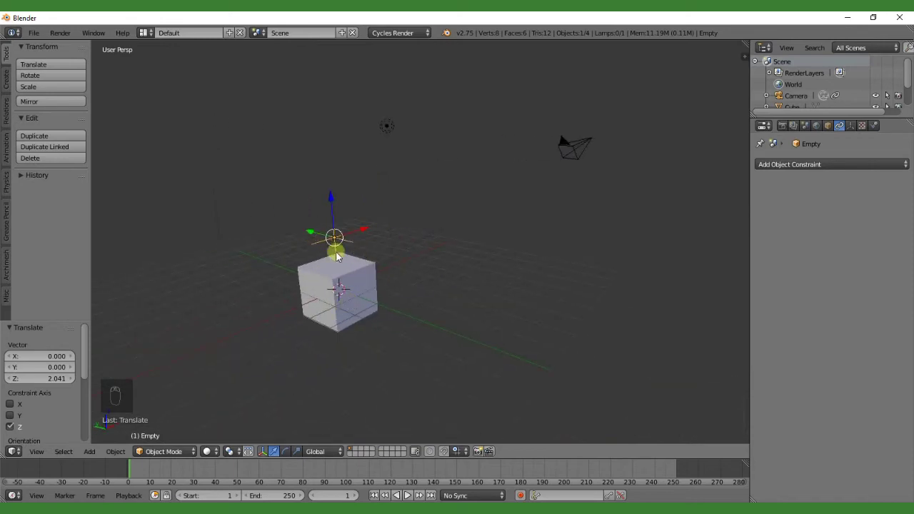
{"action": "middle_click_drag", "start_coordinate": [377, 284], "coordinate": [396, 245]}
{"action": "middle_click_drag", "start_coordinate": [428, 285], "coordinate": [435, 272]}
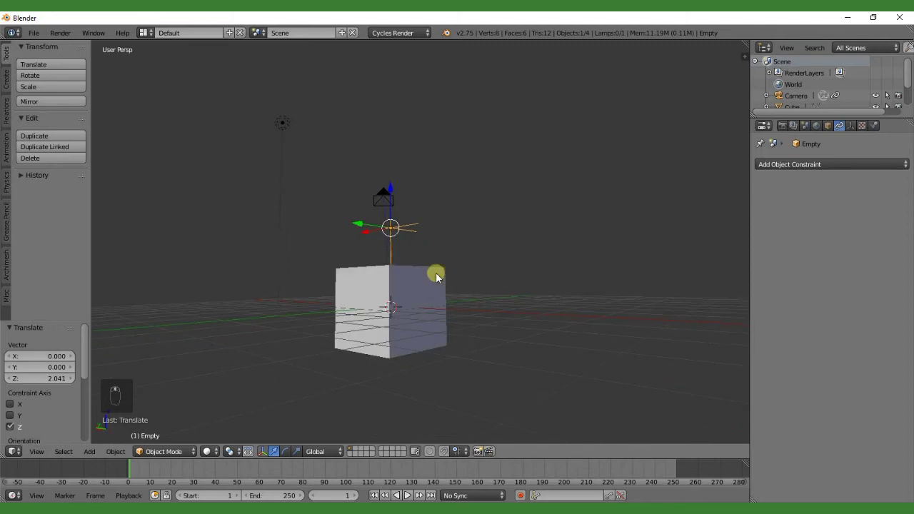
{"action": "middle_click_drag", "start_coordinate": [385, 240], "coordinate": [402, 290]}
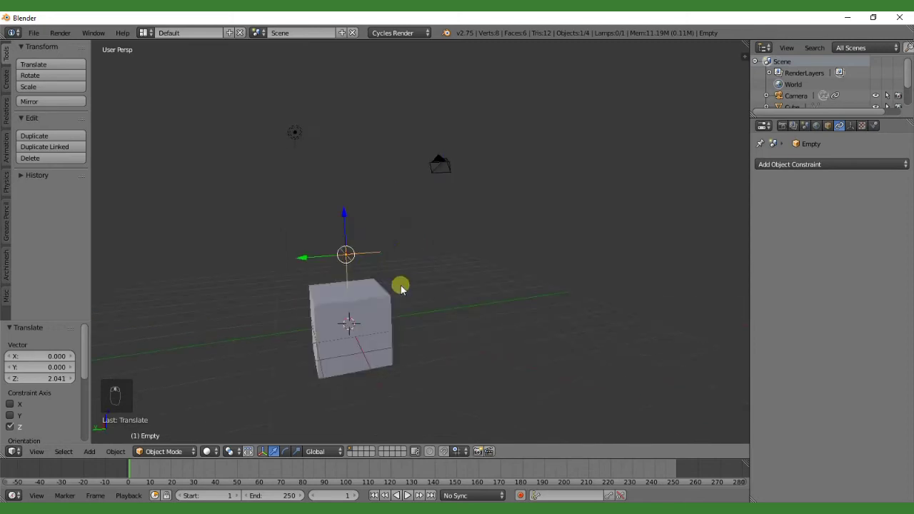
{"action": "right_click", "coordinate": [349, 321]}
Move the cube to a new spot, then select the empty and add the cube
{"action": "key", "text": "g"}
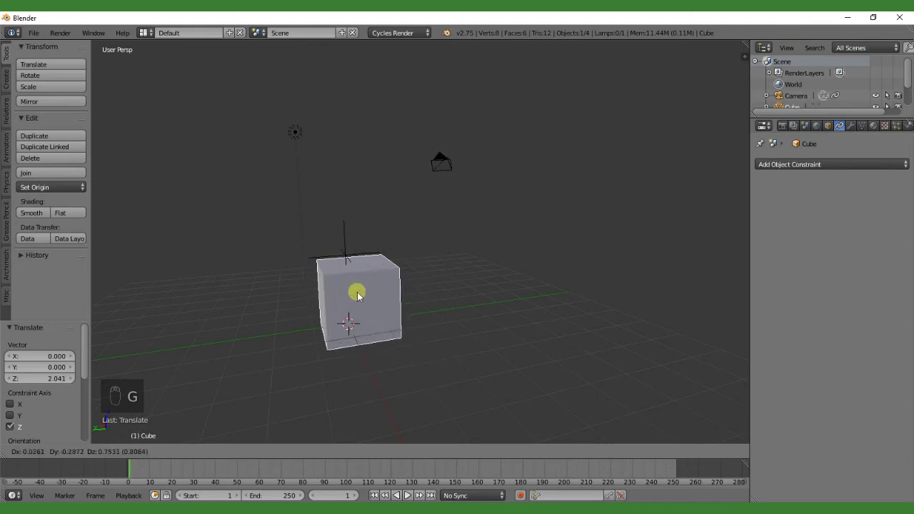
{"action": "left_click", "coordinate": [347, 293]}
{"action": "right_click", "coordinate": [348, 260]}
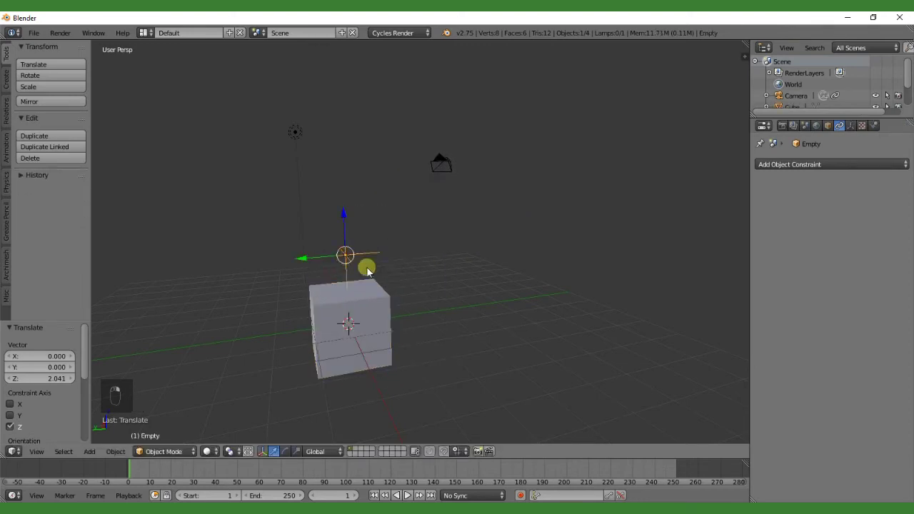
{"action": "mouse_move", "coordinate": [367, 264]}
{"action": "middle_mouse_down"}
{"action": "mouse_move", "coordinate": [402, 275]}
{"action": "mouse_move", "coordinate": [371, 261]}
{"action": "middle_mouse_up"}
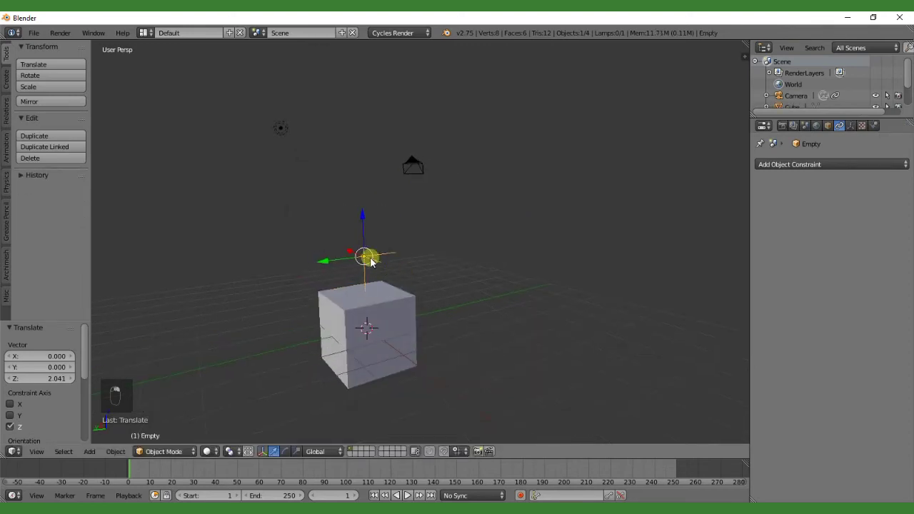
{"action": "right_click", "coordinate": [373, 308], "text": "shift"}
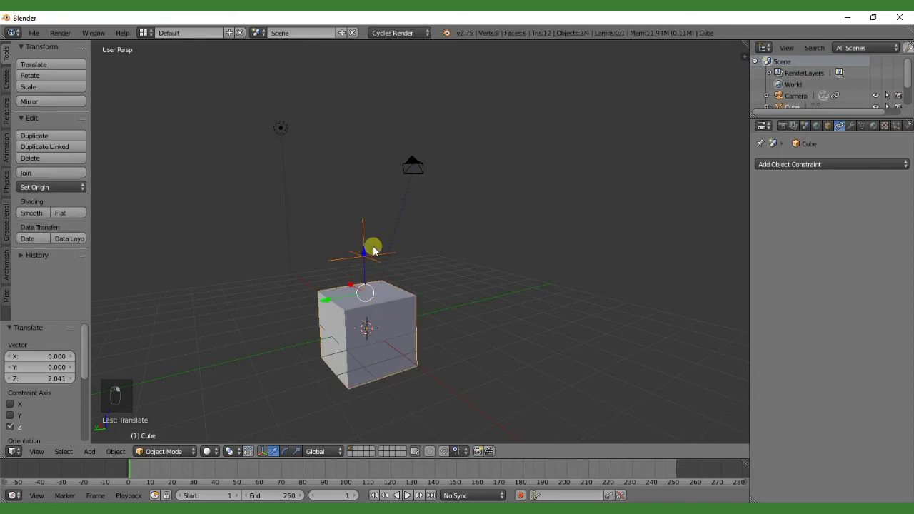
{"action": "scroll", "coordinate": [375, 265], "scroll_direction": "up", "scroll_amount": 3}
{"action": "middle_click_drag", "start_coordinate": [375, 268], "coordinate": [400, 258]}
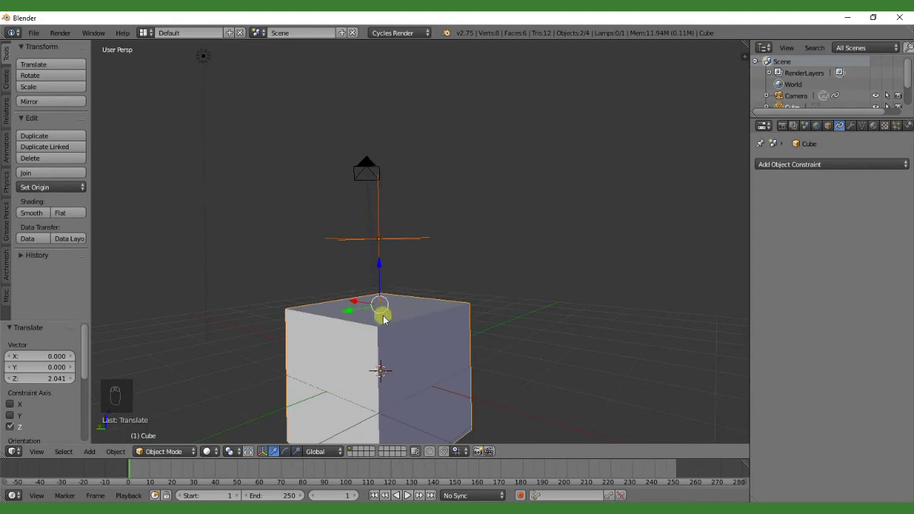
Recentre the view with Shift+C, then select the empty and the cube last as active
{"action": "middle_click_drag", "start_coordinate": [402, 280], "coordinate": [444, 317]}
{"action": "middle_click_drag", "start_coordinate": [491, 340], "coordinate": [584, 228]}
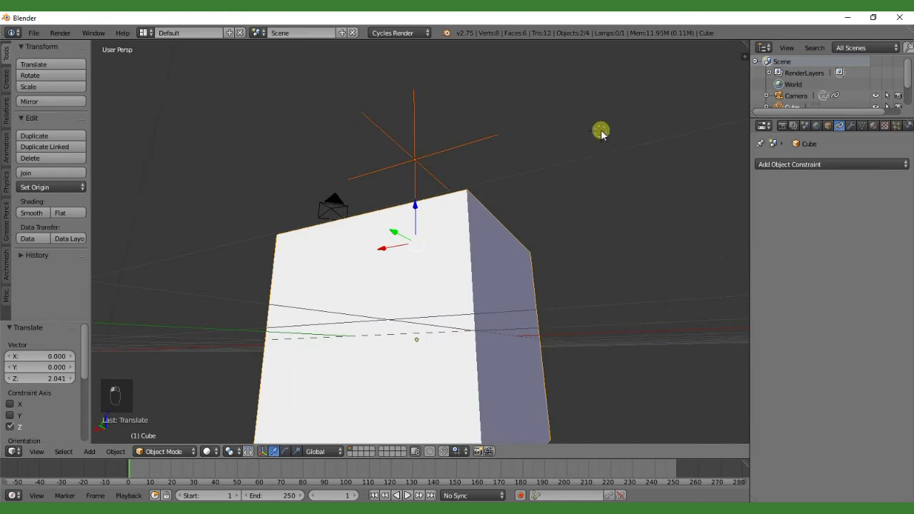
{"action": "middle_click_drag", "start_coordinate": [601, 134], "coordinate": [420, 285]}
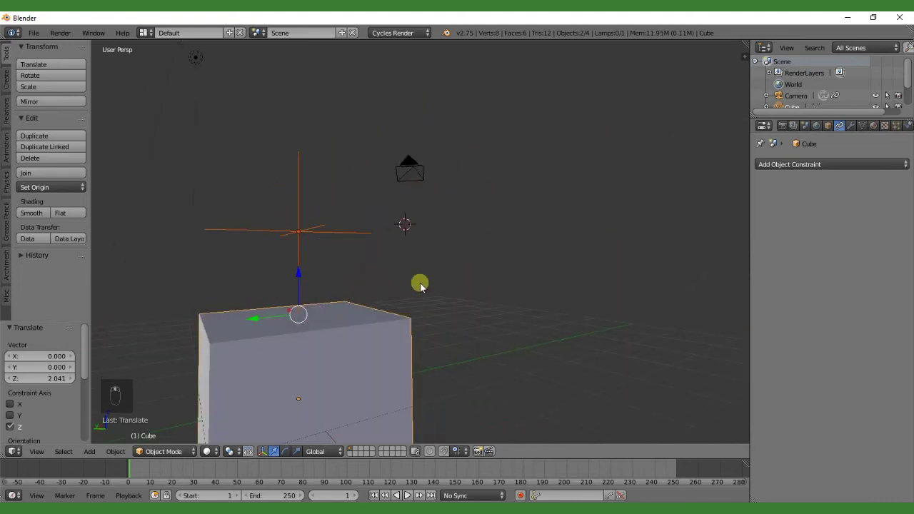
{"action": "key", "text": "shift+c"}
{"action": "scroll", "coordinate": [439, 351], "scroll_direction": "up", "scroll_amount": 4}
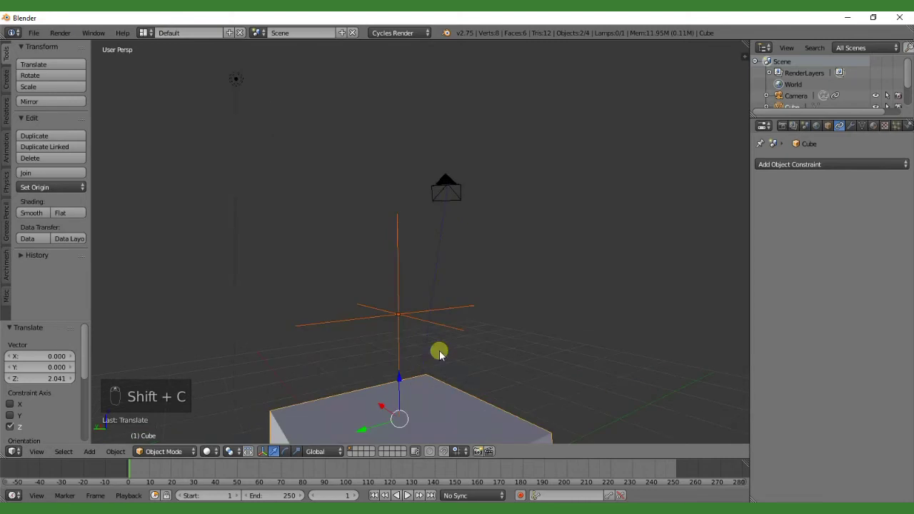
{"action": "right_click", "coordinate": [405, 207]}
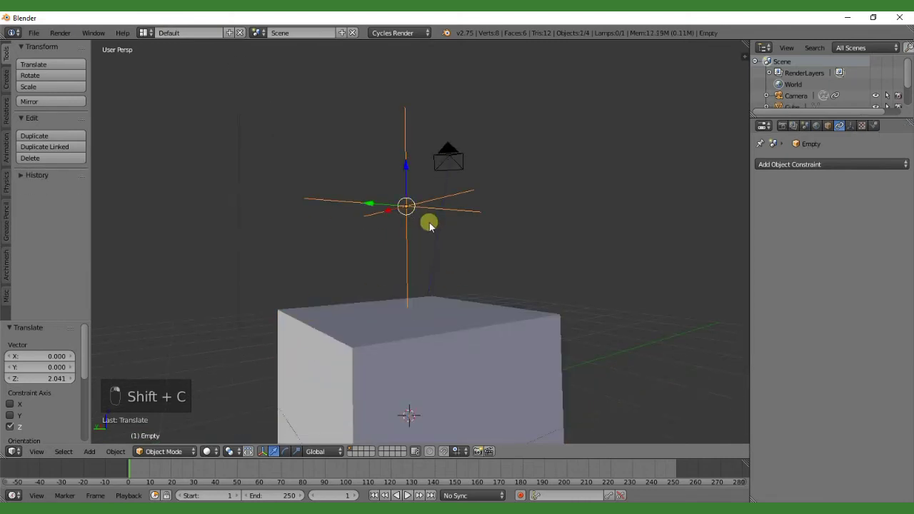
{"action": "middle_click_drag", "start_coordinate": [427, 220], "coordinate": [459, 236]}
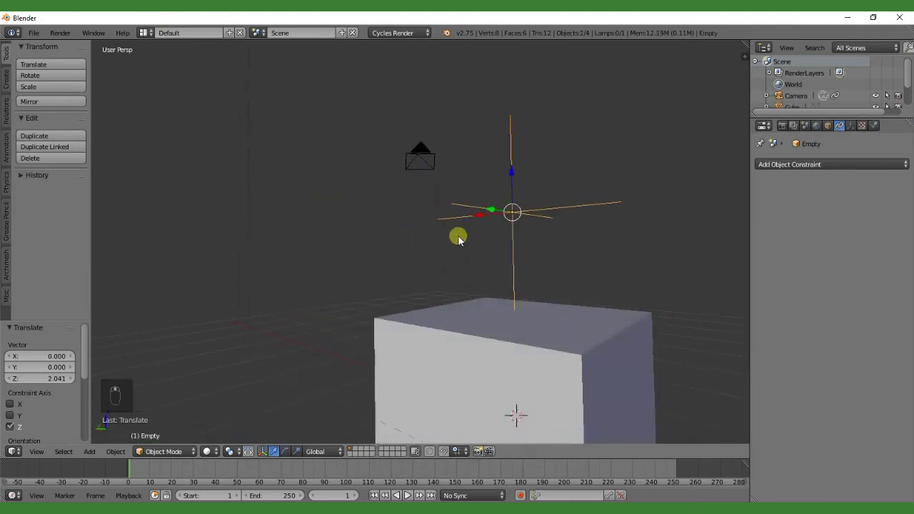
{"action": "right_click", "coordinate": [552, 352], "text": "shift"}
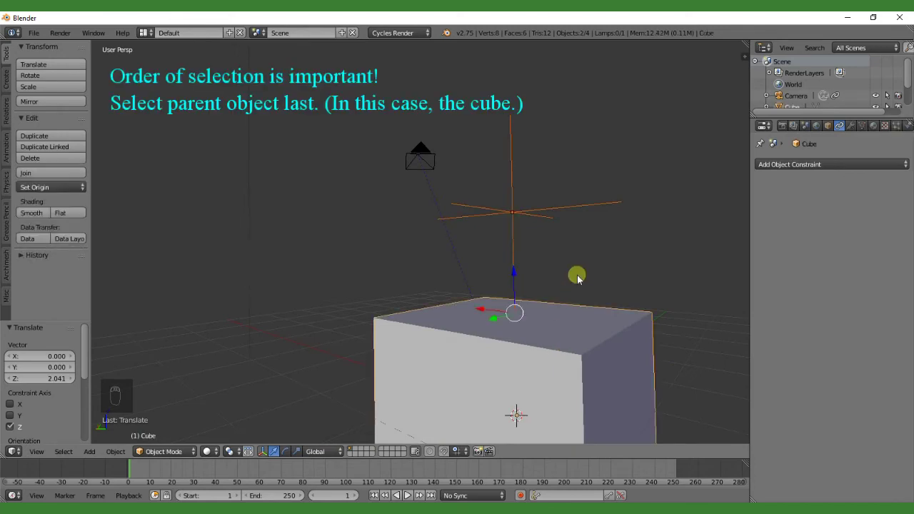
Parent the empty to the cube via Ctrl+P > Object, then move the cube back to the origin
{"action": "key", "text": "ctrl+p"}
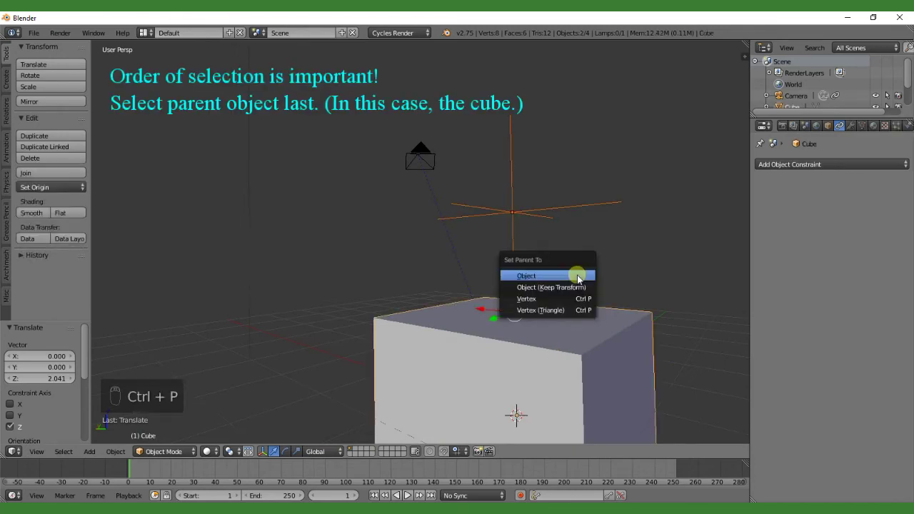
{"action": "left_click", "coordinate": [532, 278]}
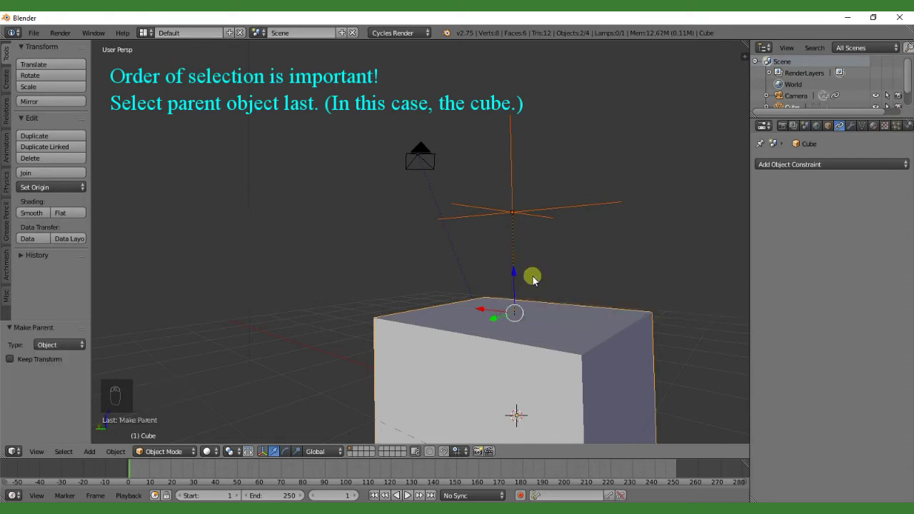
{"action": "middle_click_drag", "start_coordinate": [531, 276], "coordinate": [340, 304]}
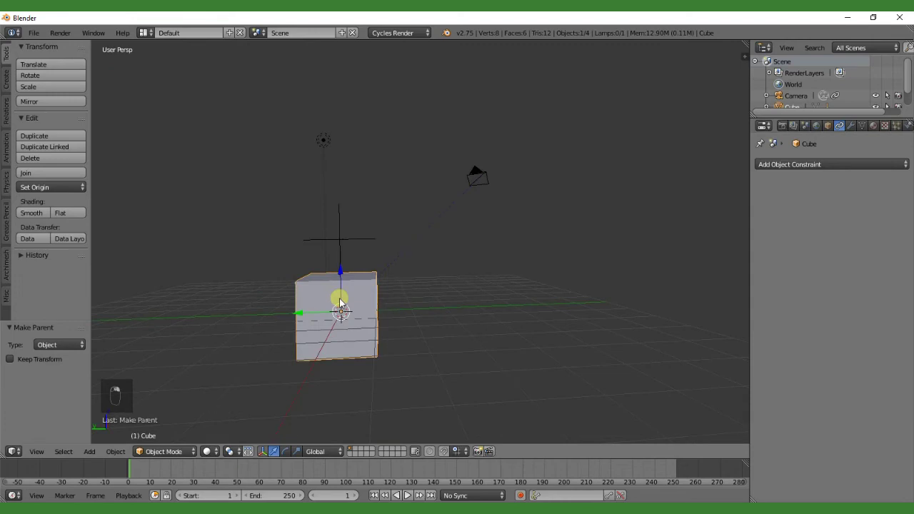
{"action": "key", "text": "g"}
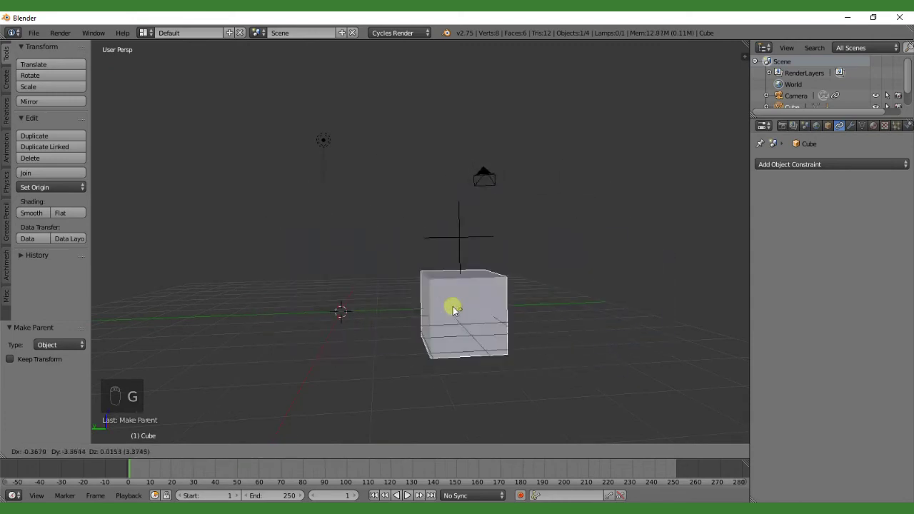
{"action": "left_click", "coordinate": [345, 296]}
{"action": "middle_click_drag", "start_coordinate": [373, 282], "coordinate": [489, 198]}
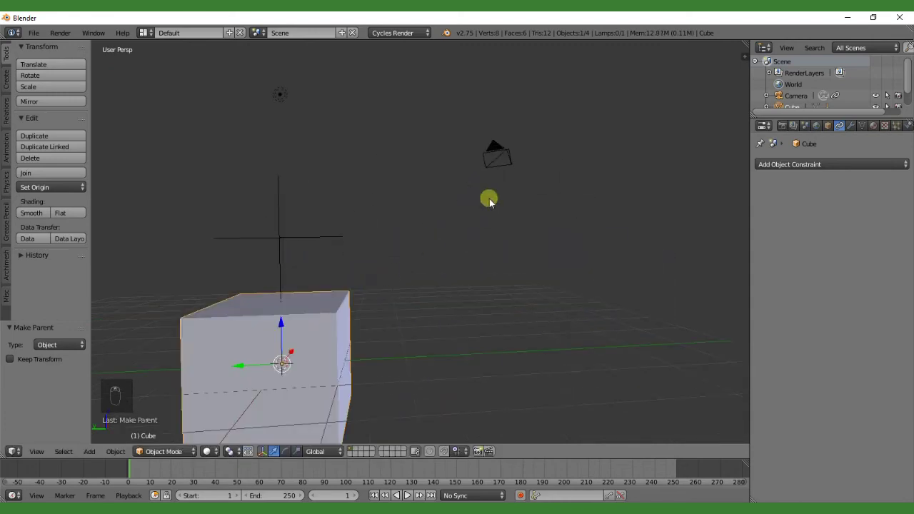
Select the camera and switch its Track To target from Cube to Empty
{"action": "right_click", "coordinate": [500, 168]}
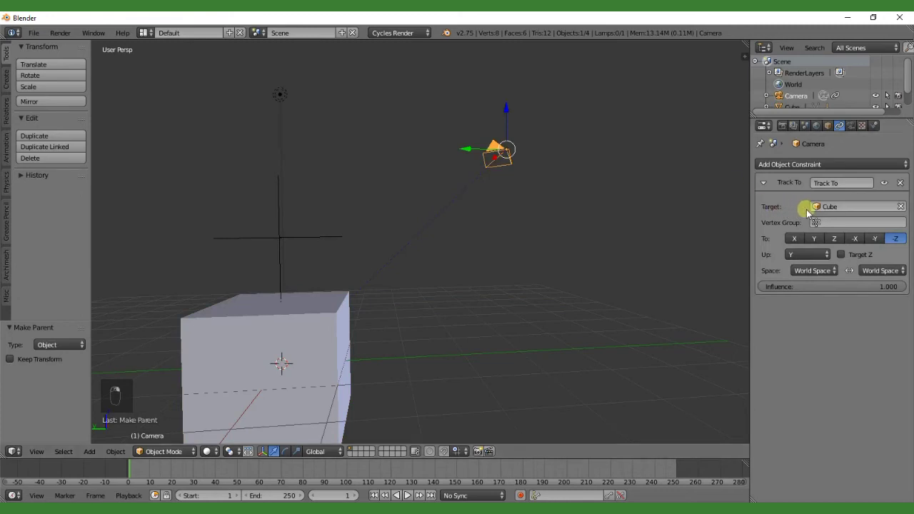
{"action": "left_click", "coordinate": [831, 207]}
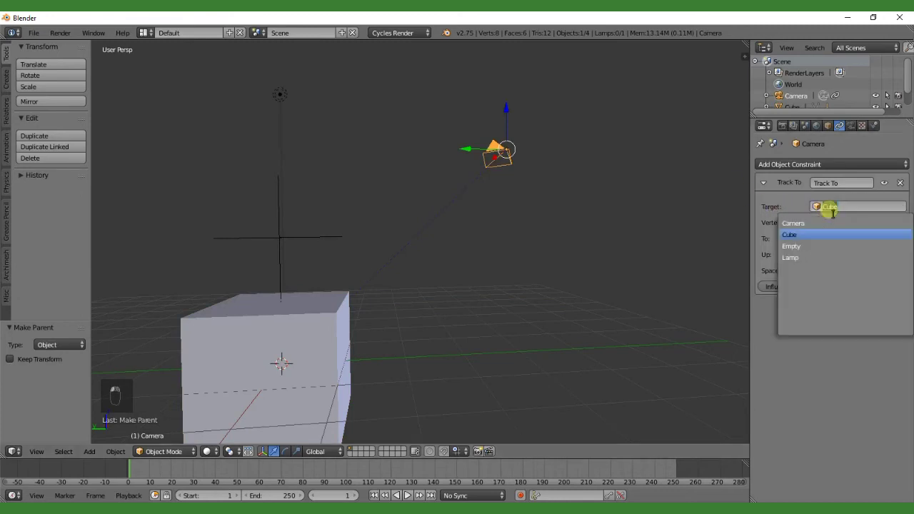
{"action": "left_click", "coordinate": [795, 247]}
{"action": "middle_click_drag", "start_coordinate": [367, 255], "coordinate": [467, 258]}
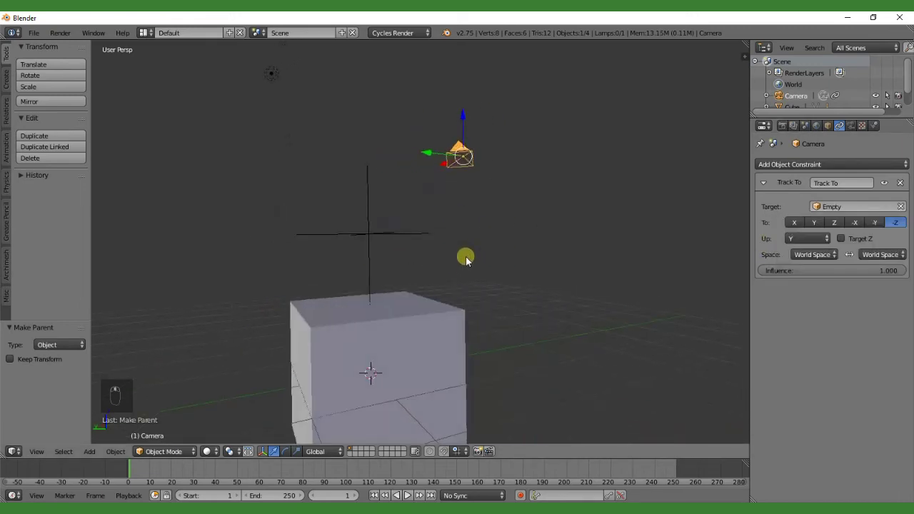
{"action": "scroll", "coordinate": [456, 277], "scroll_direction": "down", "scroll_amount": 4}
{"action": "right_click", "coordinate": [420, 313]}
{"action": "key", "text": "g"}
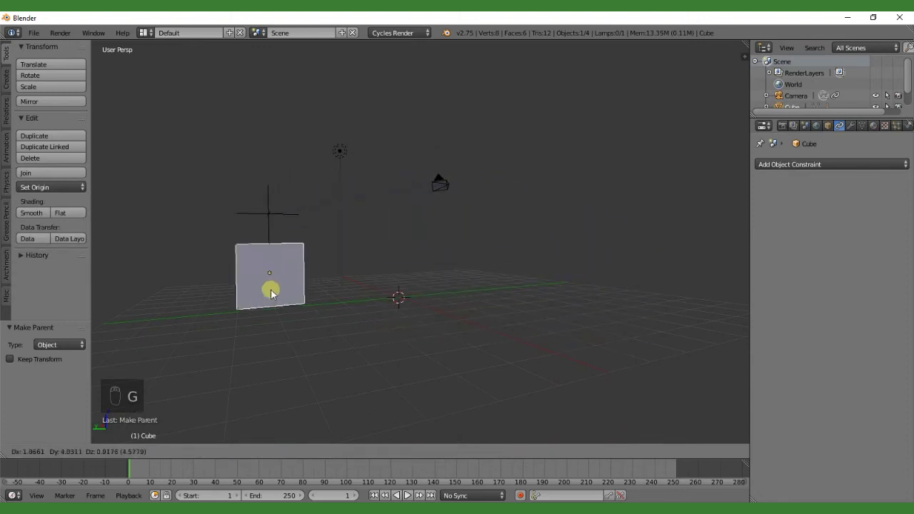
{"action": "right_click", "coordinate": [524, 296]}
{"action": "scroll", "coordinate": [476, 300], "scroll_direction": "up", "scroll_amount": 4}
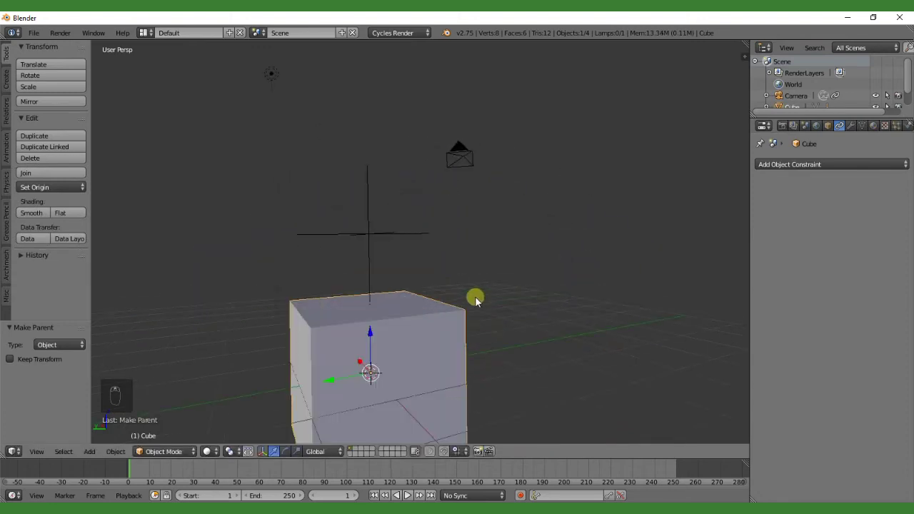
{"action": "right_click", "coordinate": [368, 241]}
{"action": "key", "text": "g"}
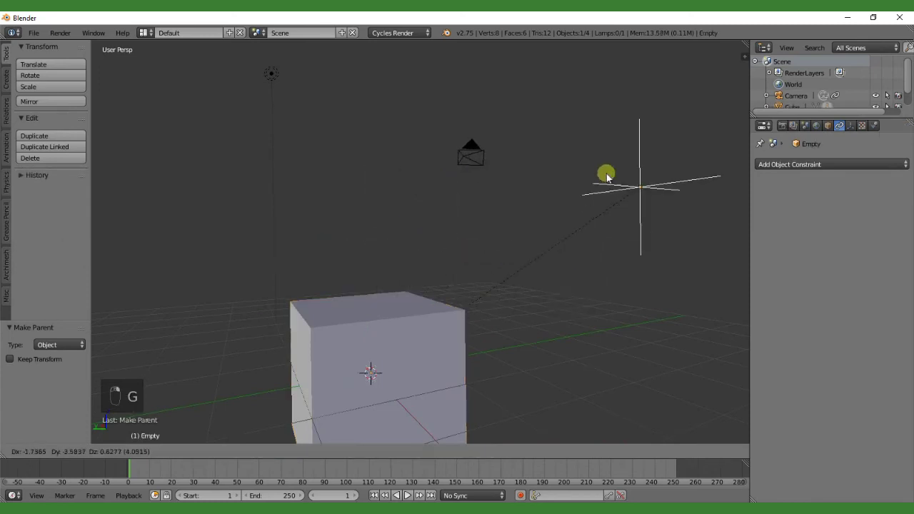
{"action": "right_click", "coordinate": [496, 216]}
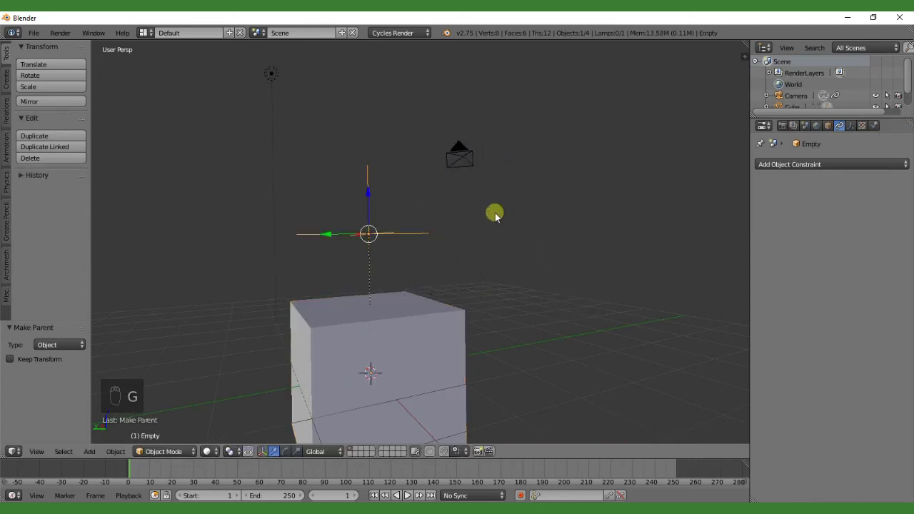
{"action": "middle_click_drag", "start_coordinate": [497, 252], "coordinate": [369, 300]}
{"action": "right_click", "coordinate": [316, 293]}
{"action": "key", "text": "g"}
{"action": "left_click", "coordinate": [577, 249]}
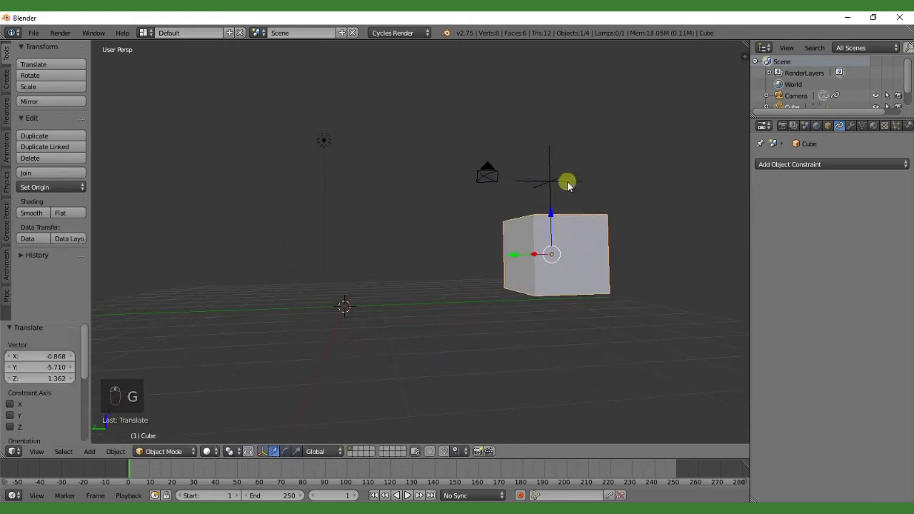
{"action": "right_click", "coordinate": [549, 181]}
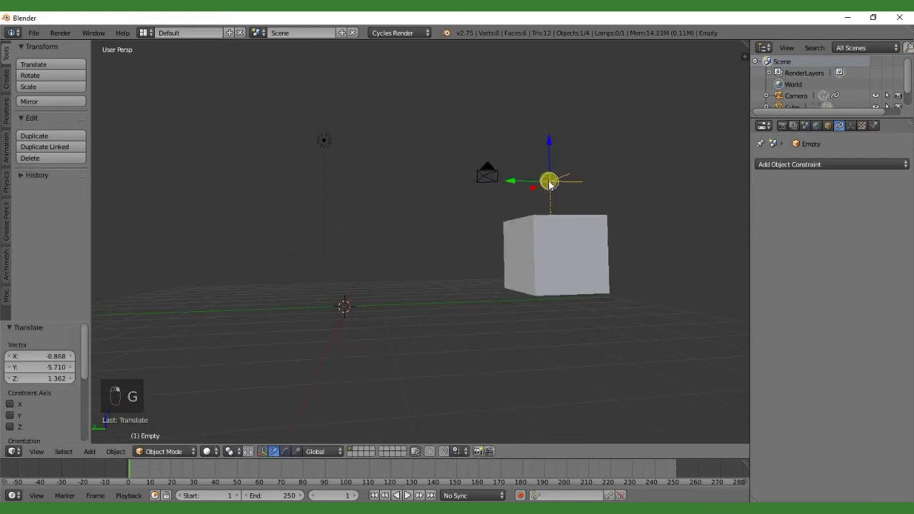
{"action": "middle_click_drag", "start_coordinate": [583, 206], "coordinate": [438, 260]}
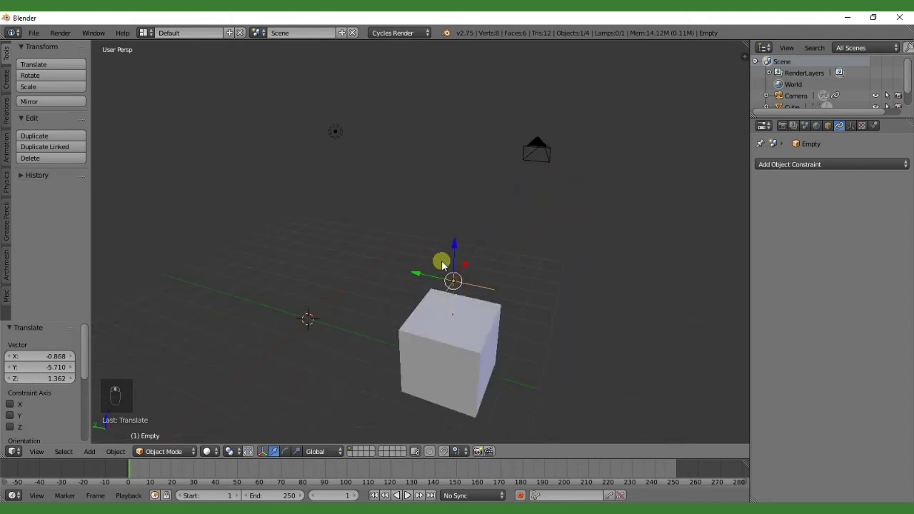
{"action": "key", "text": "g"}
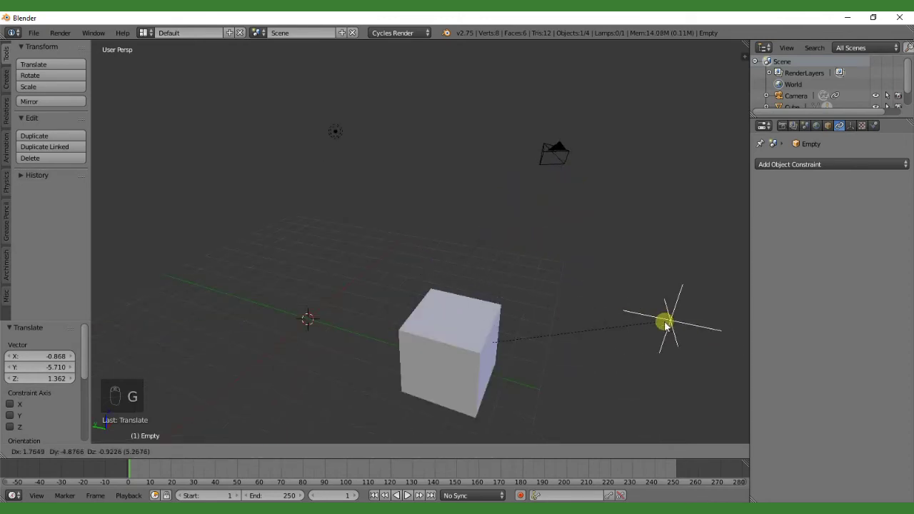
{"action": "left_click", "coordinate": [665, 325]}
{"action": "right_click", "coordinate": [466, 344]}
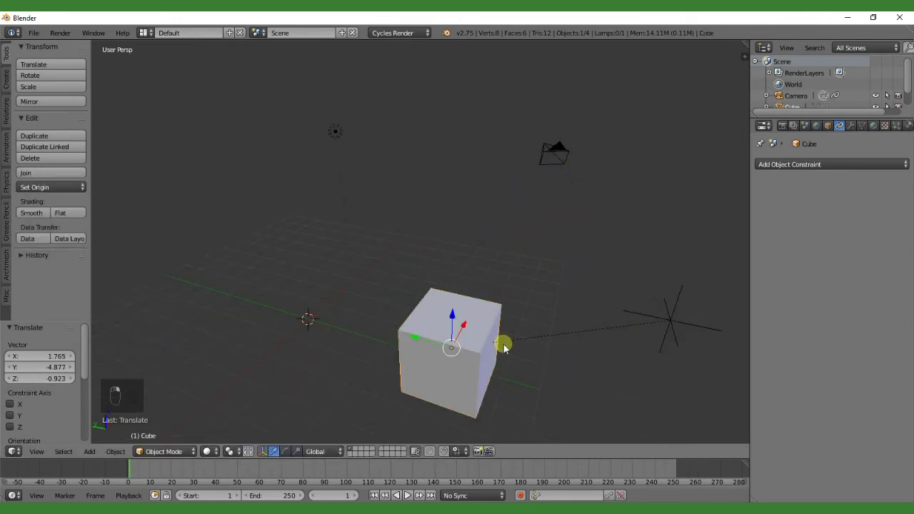
{"action": "key", "text": "g"}
{"action": "left_click", "coordinate": [297, 298]}
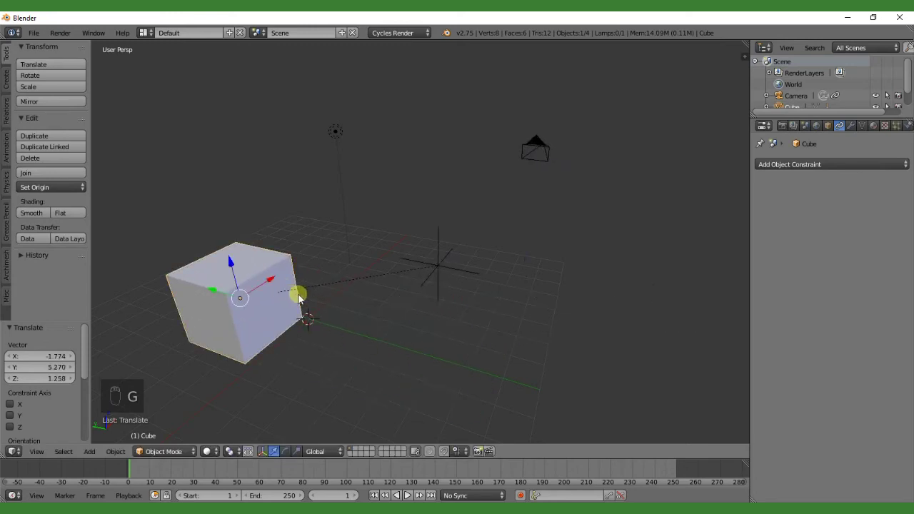
{"action": "key", "text": "ctrl+z"}
{"action": "key", "text": "ctrl+z"}
{"action": "key", "text": "ctrl+z"}
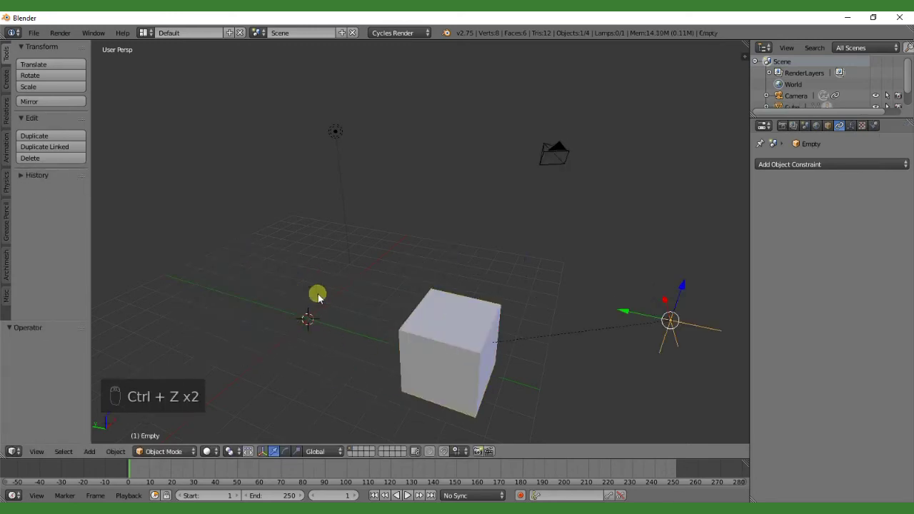
{"action": "key", "text": "ctrl+z"}
{"action": "key", "text": "ctrl+z"}
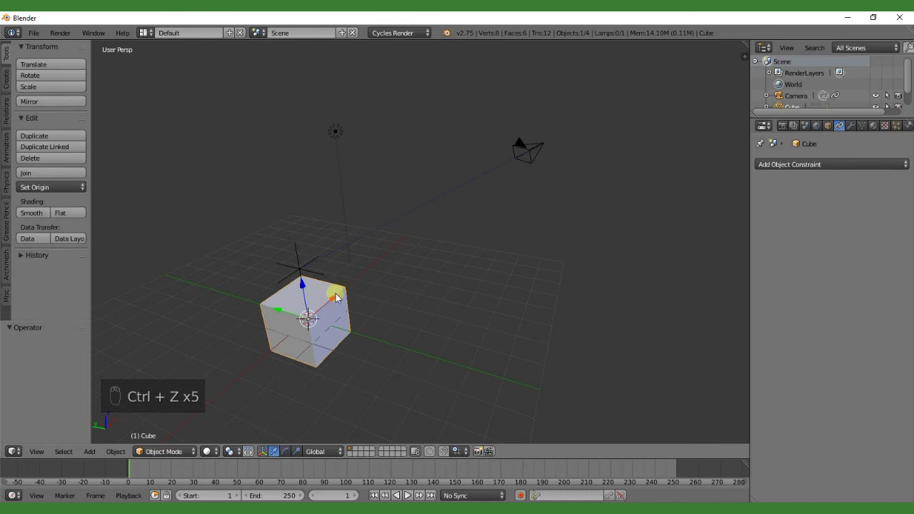
{"action": "middle_click_drag", "start_coordinate": [335, 297], "coordinate": [468, 279]}
Orbit until the camera is in sight, then test-move the cube and cancel the move
{"action": "middle_click_drag", "start_coordinate": [403, 314], "coordinate": [486, 270]}
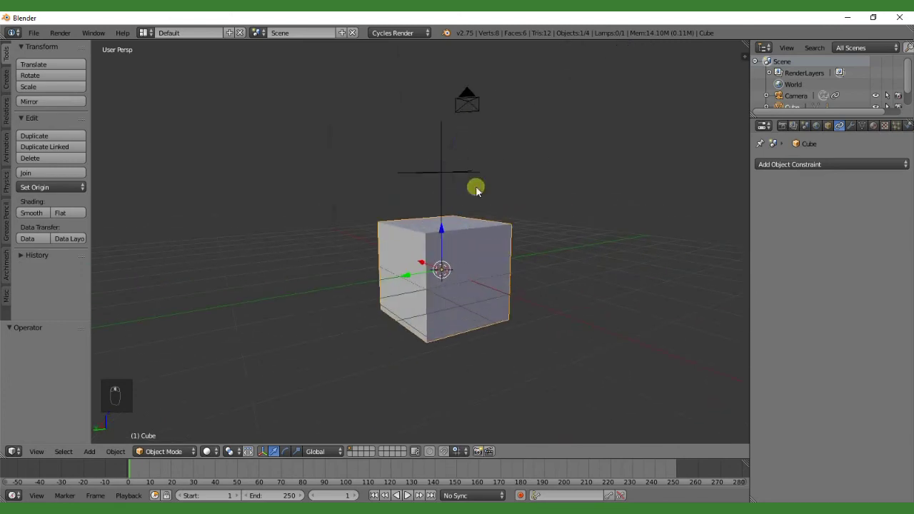
{"action": "middle_click_drag", "start_coordinate": [522, 239], "coordinate": [470, 341]}
{"action": "key", "text": "g"}
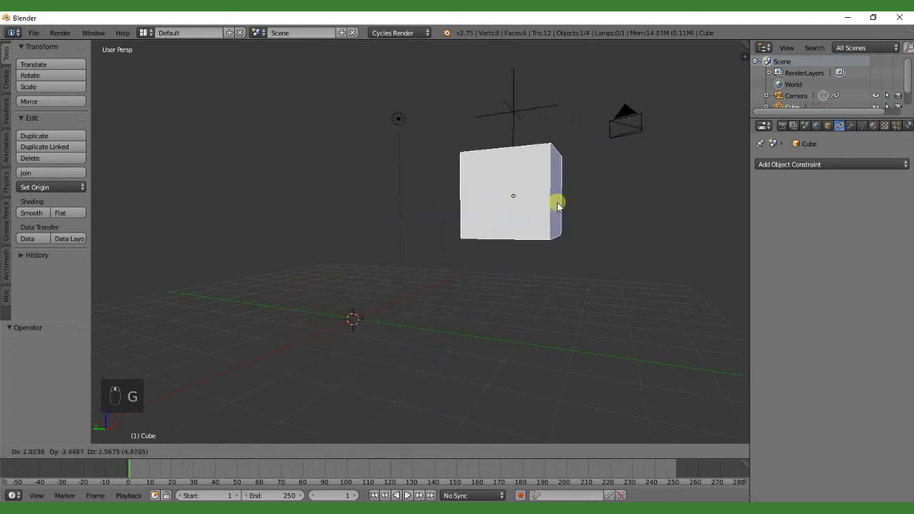
{"action": "right_click", "coordinate": [530, 300]}
Test-move the cube again, cancel it to keep it at the origin, and look through the camera
{"action": "middle_click_drag", "start_coordinate": [406, 326], "coordinate": [461, 300]}
{"action": "key", "text": "g"}
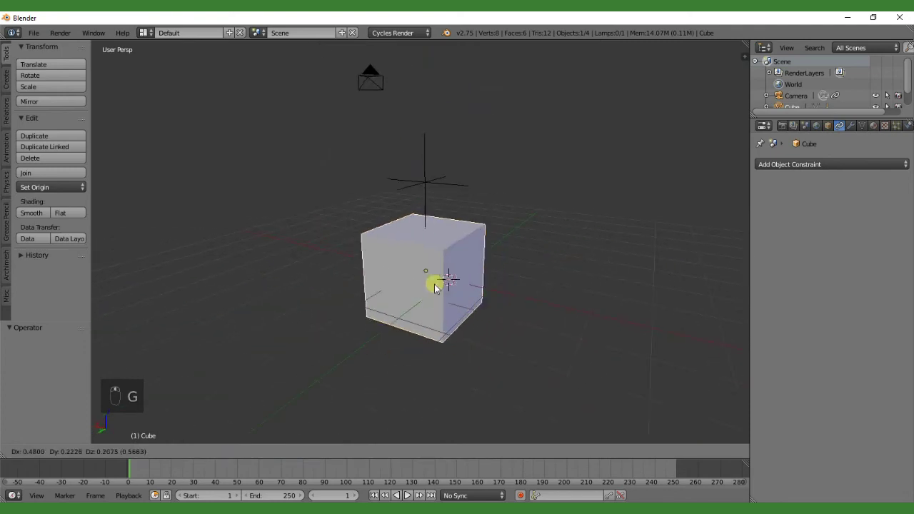
{"action": "right_click", "coordinate": [437, 297]}
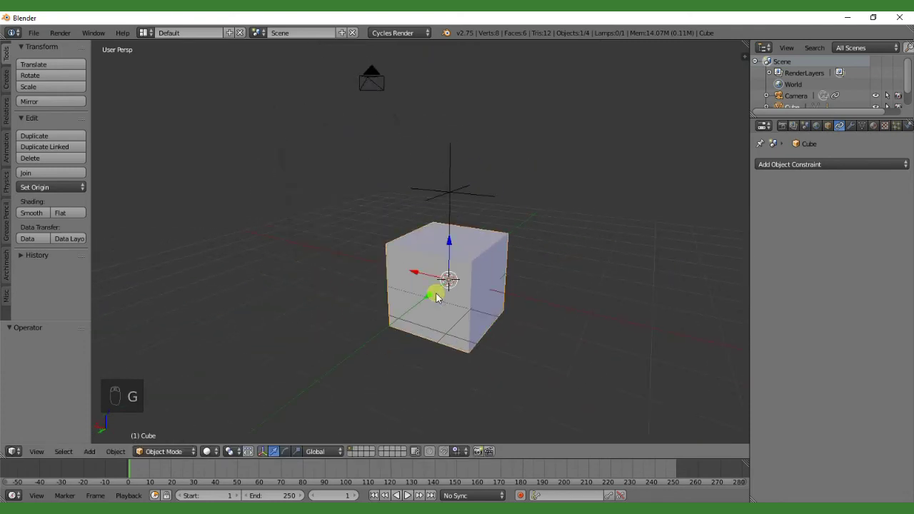
{"action": "key", "text": "KP_0"}
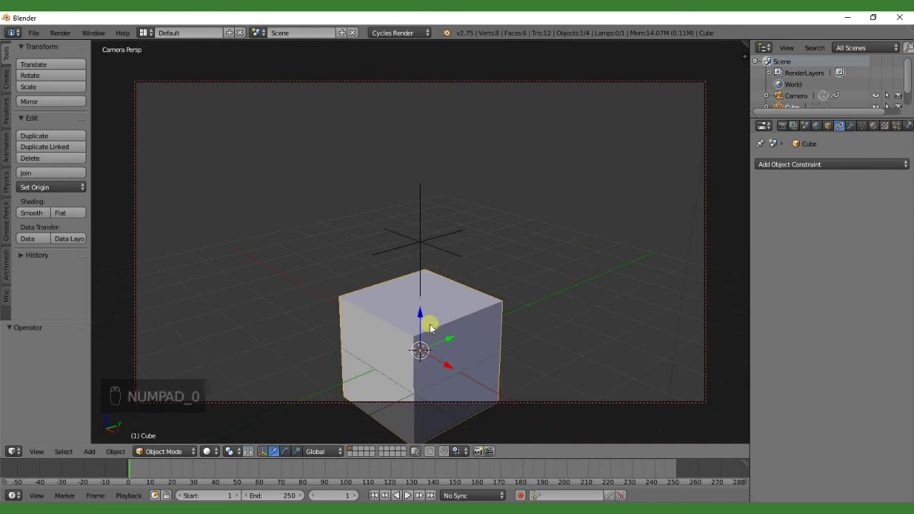
Move the cube in camera view to confirm it stays framed, then return to a lower front perspective
{"action": "key", "text": "g"}
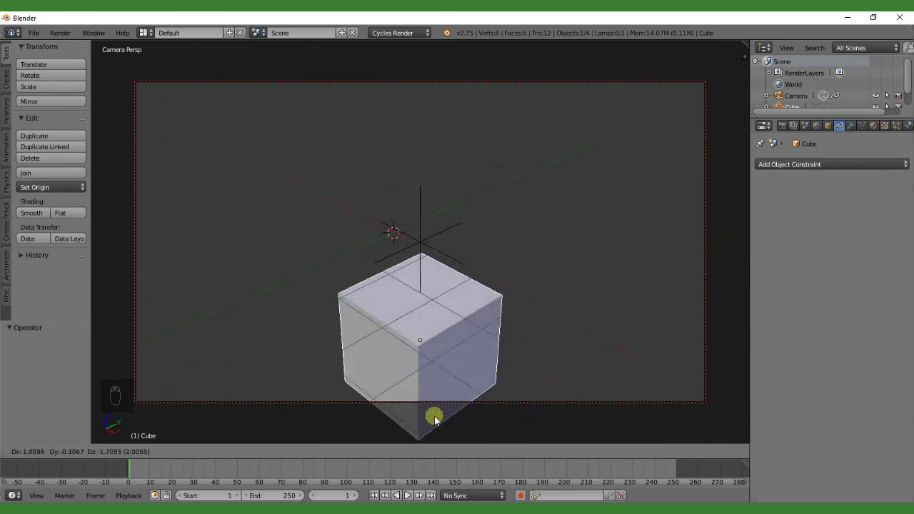
{"action": "left_click", "coordinate": [405, 385]}
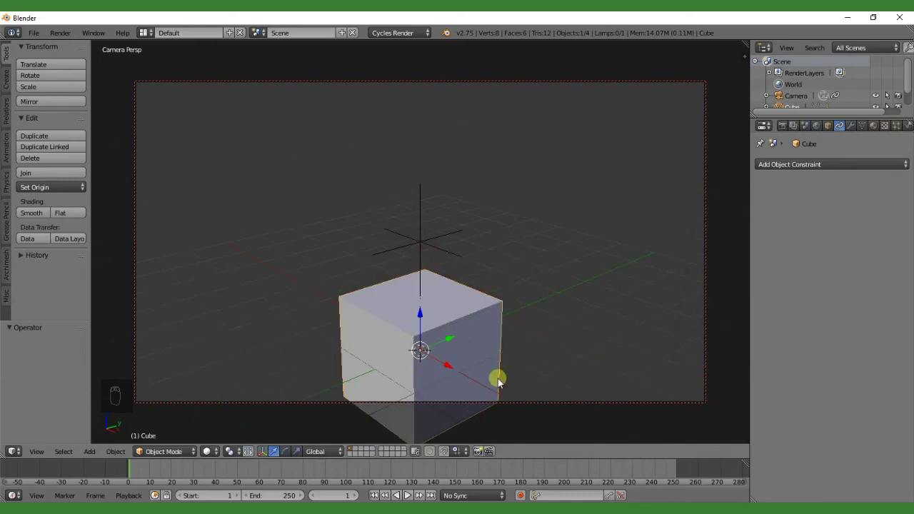
{"action": "key", "text": "n"}
{"action": "key", "text": "n"}
{"action": "key", "text": "n"}
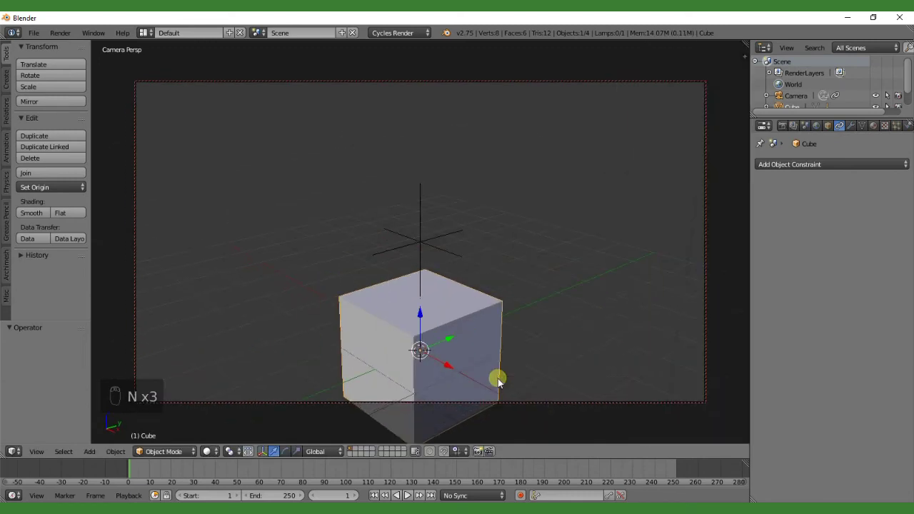
{"action": "key", "text": "KP_0"}
{"action": "middle_click_drag", "start_coordinate": [495, 337], "coordinate": [452, 305]}
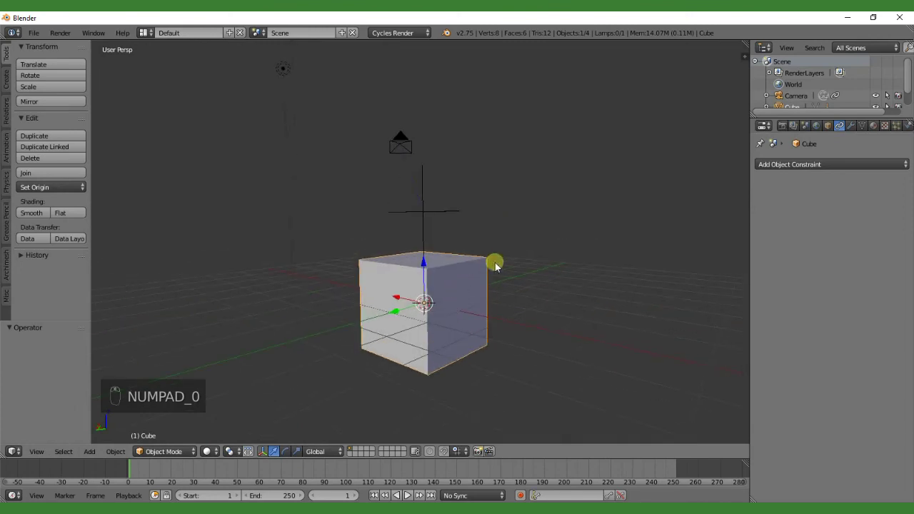